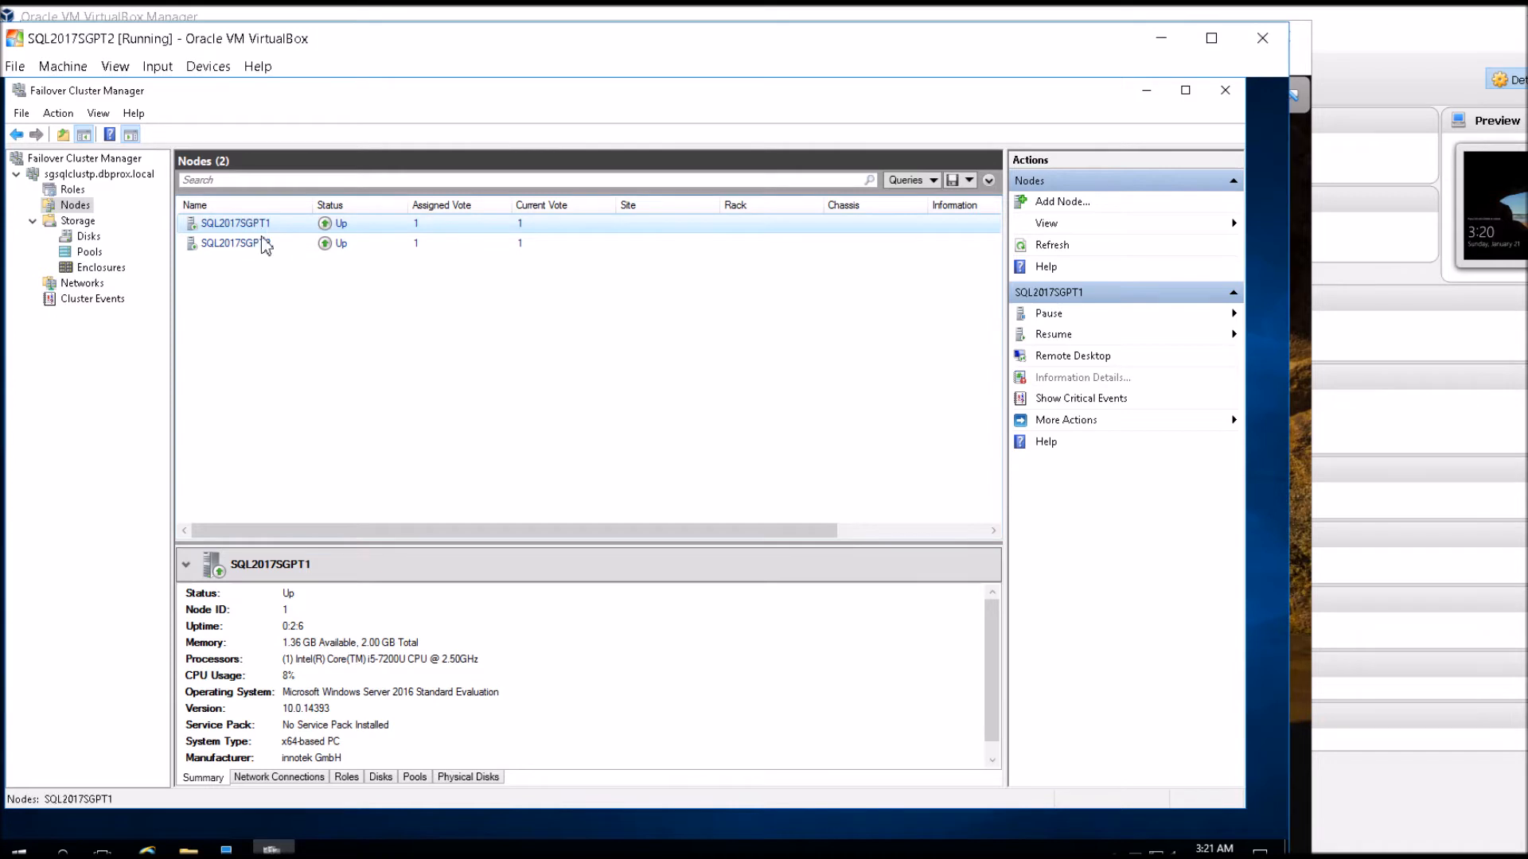
Review the summary details of cluster nodes SQL2017SGPT1 and SQL2017SGPT2.
left_click(272, 246, "ctrl")
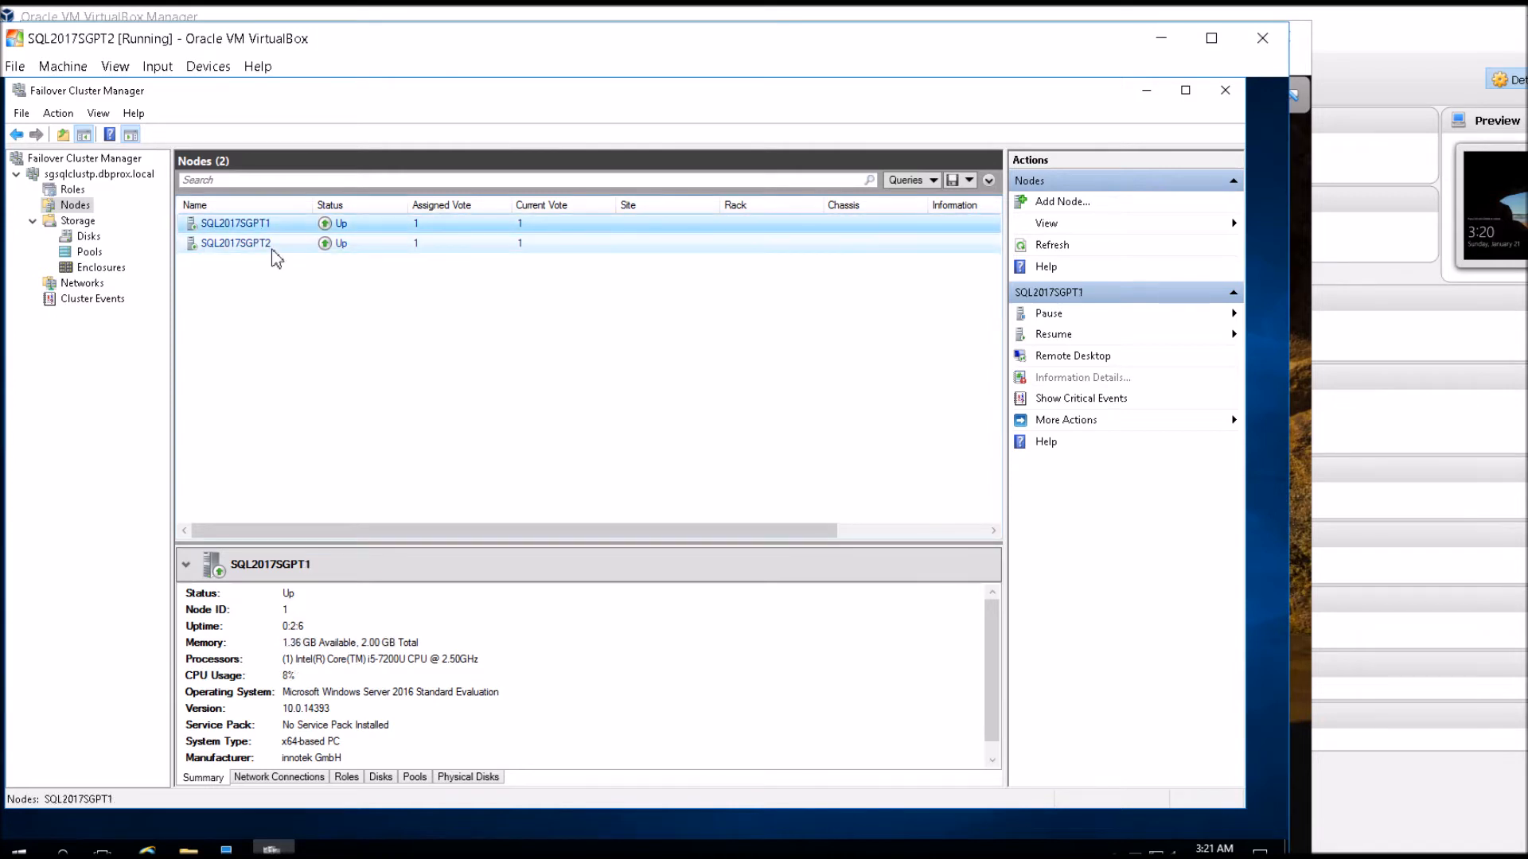
left_click(269, 247)
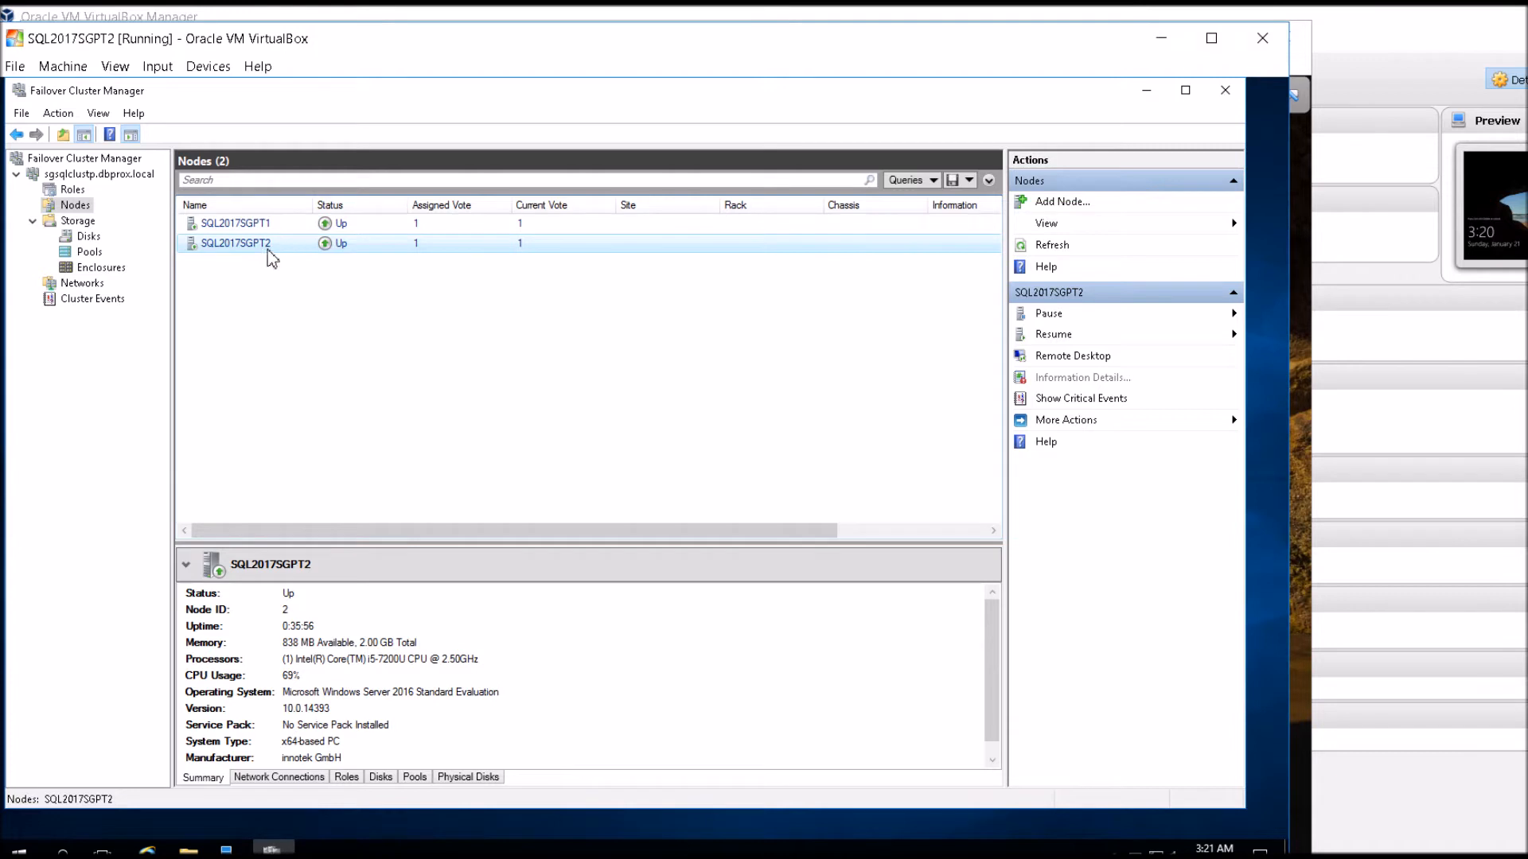
left_click(256, 227)
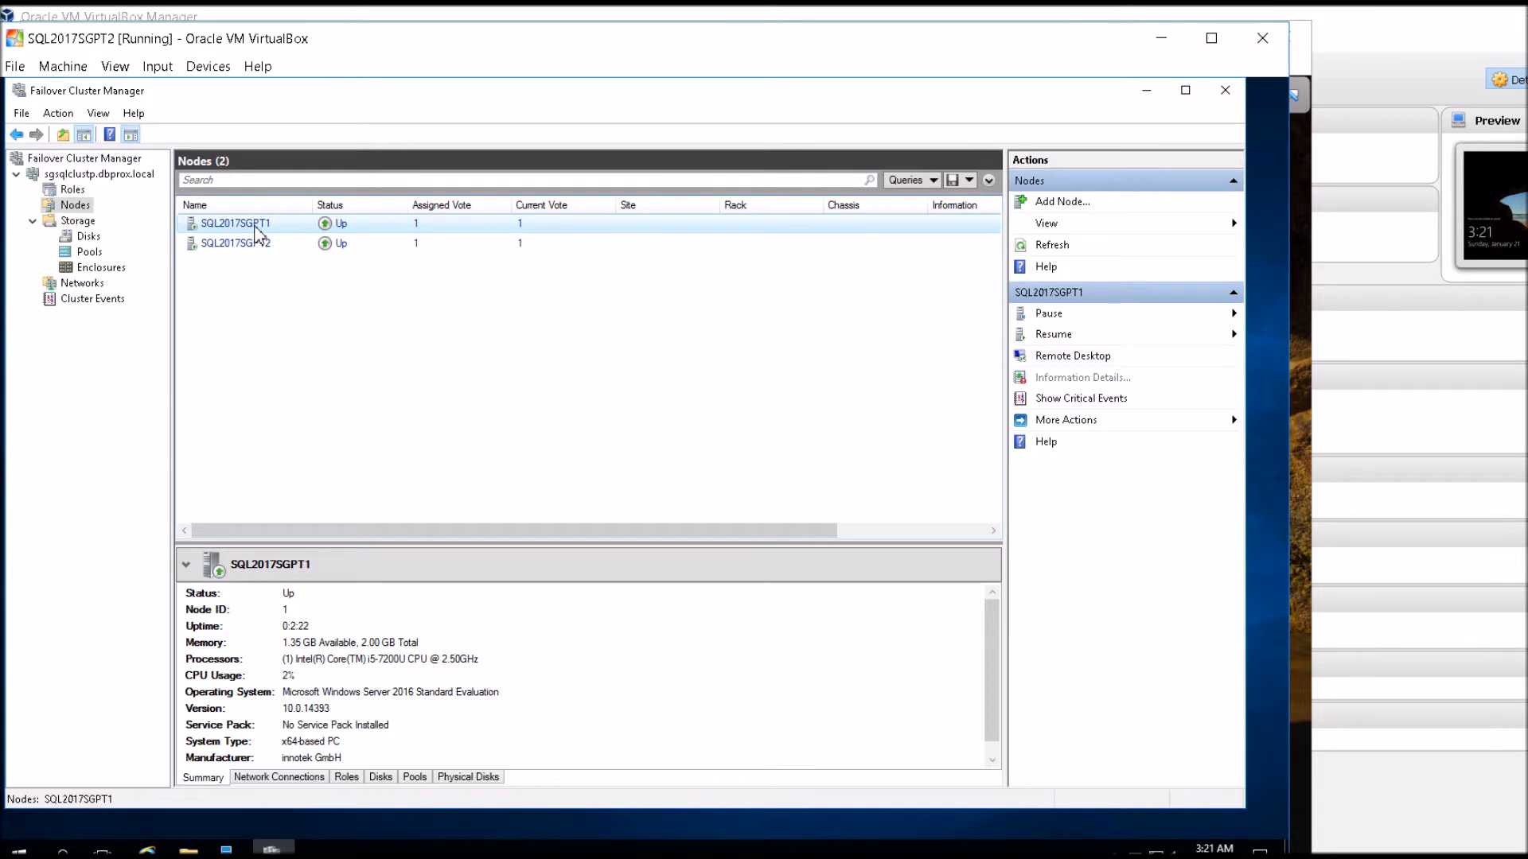
left_click(250, 244)
left_click(218, 231)
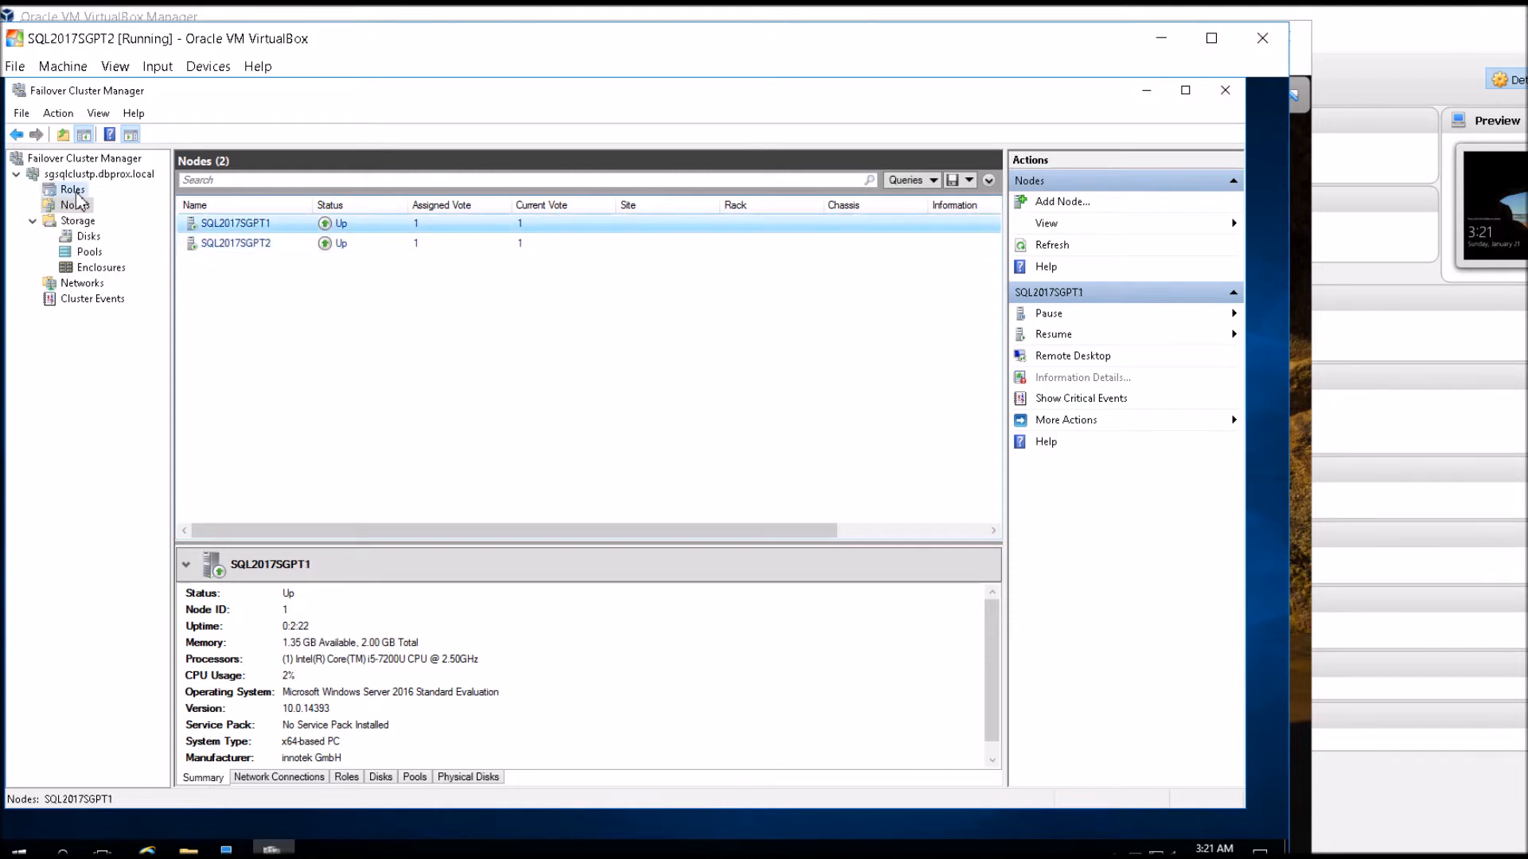
Set both SQL2017SGPT1 and SQL2017SGPT2 as preferred owners of the SQL Server (MSSQLSERVER) role and apply the change.
left_click(73, 191)
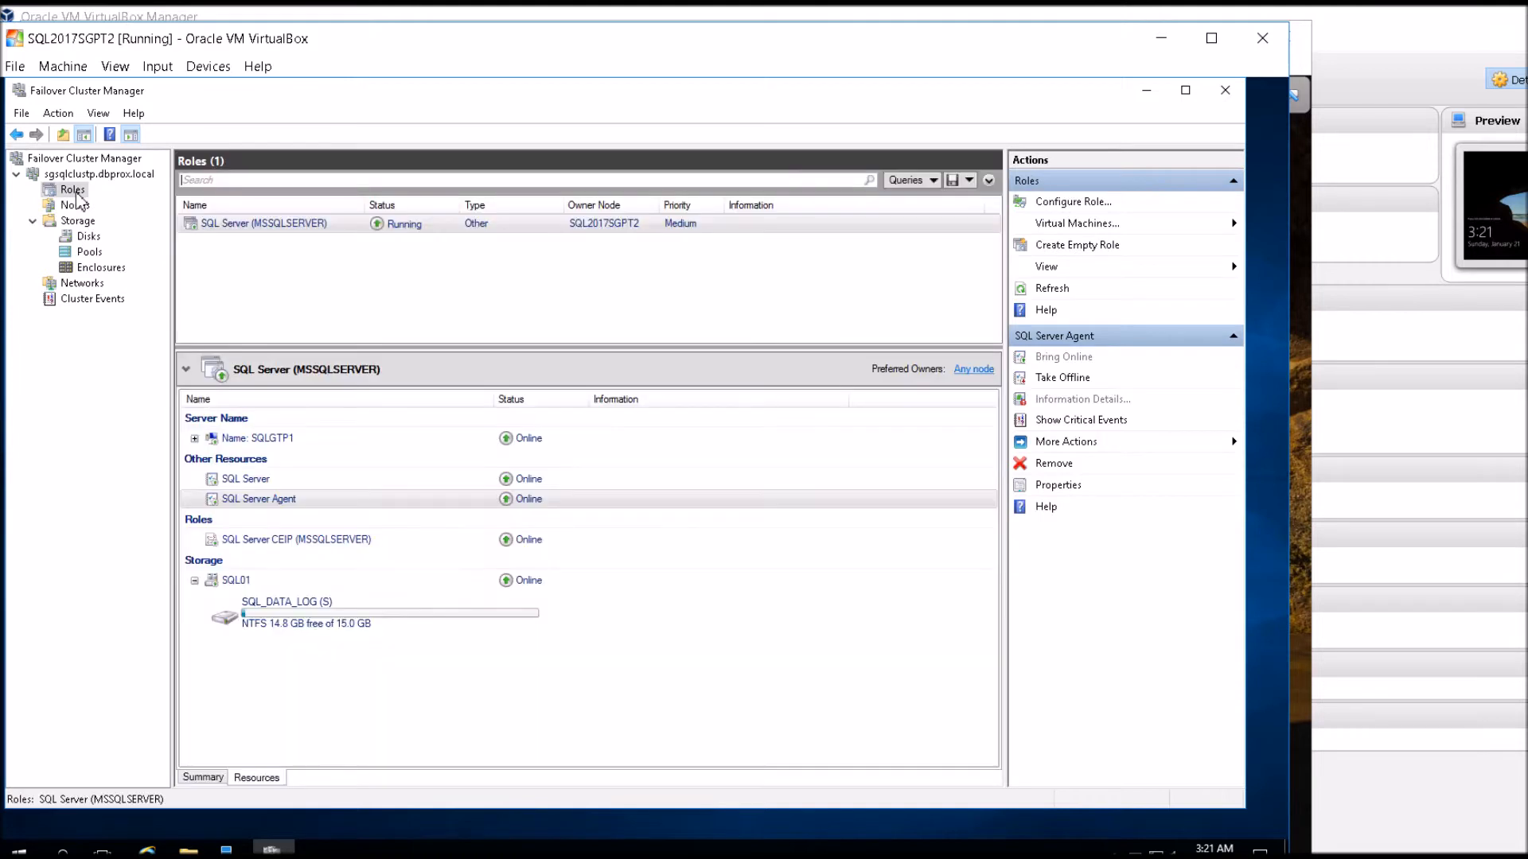
left_click(262, 229)
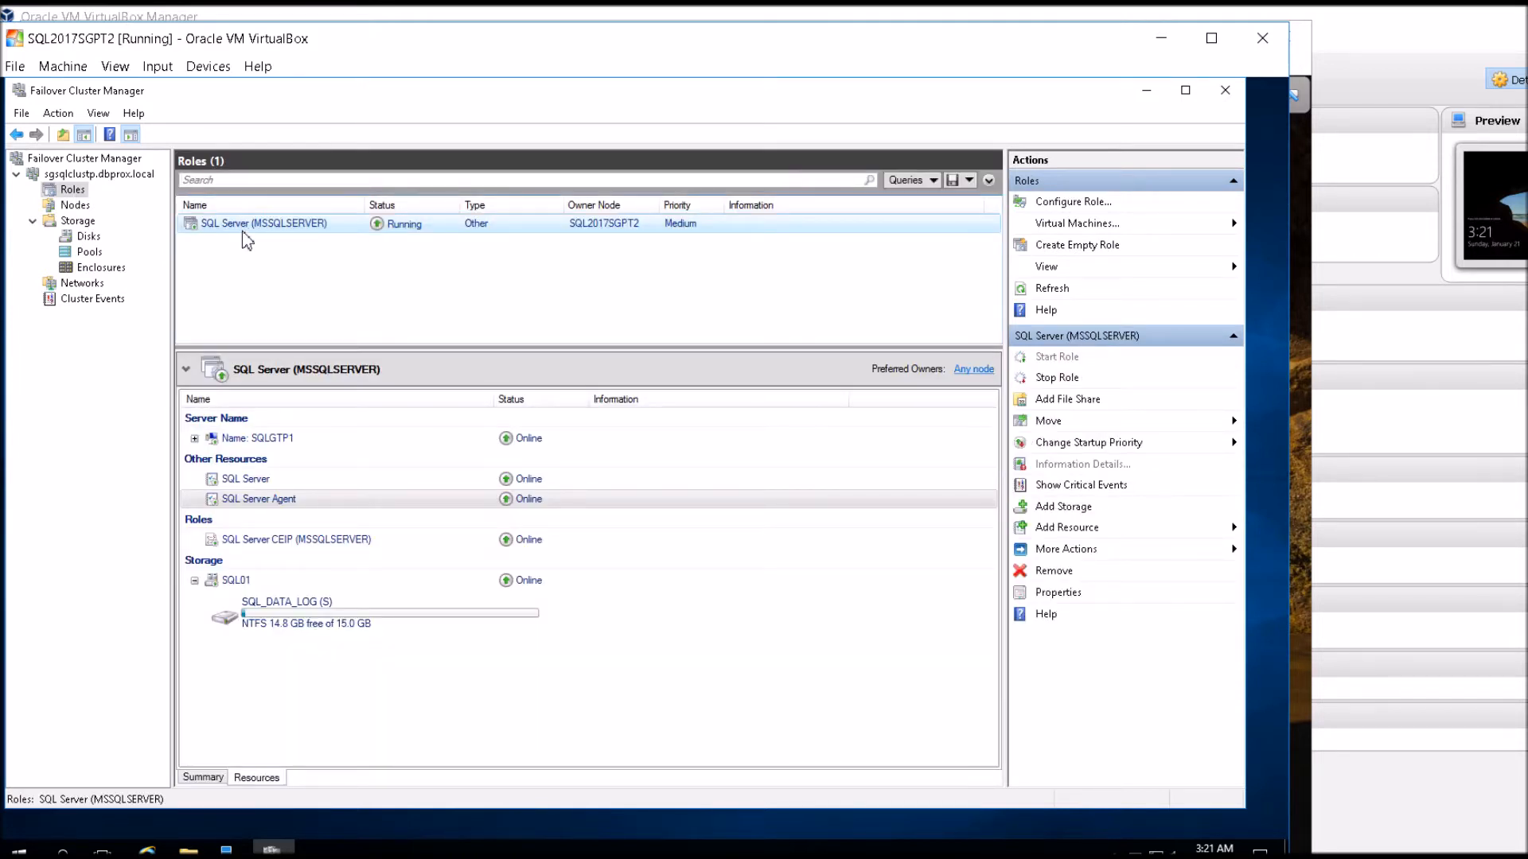
right_click(242, 231)
left_click(315, 493)
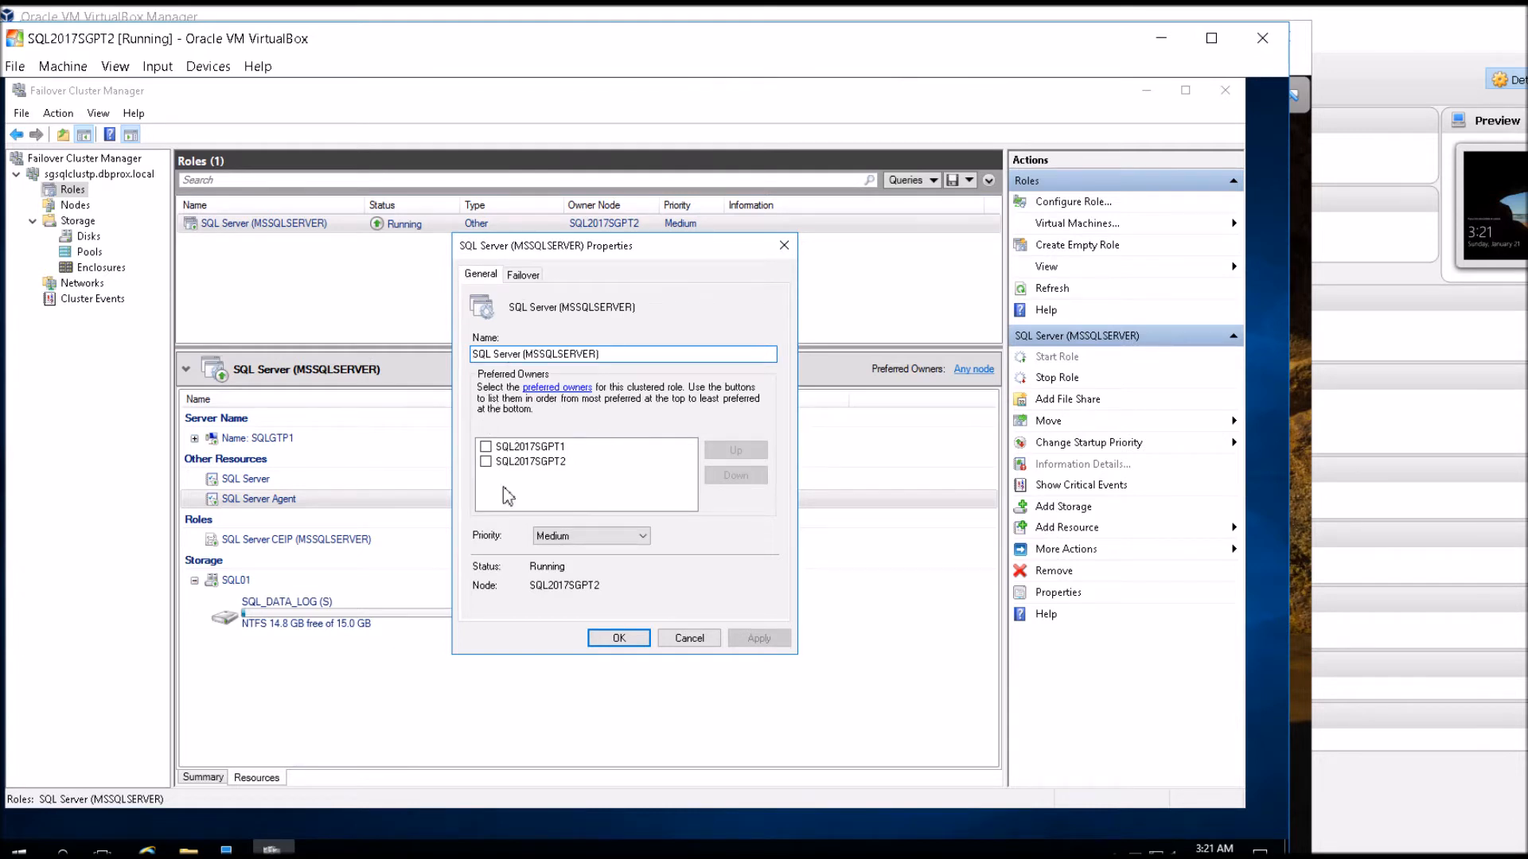
left_click(526, 448)
left_click(528, 462)
left_click(526, 448)
left_click(528, 463)
left_click(526, 447)
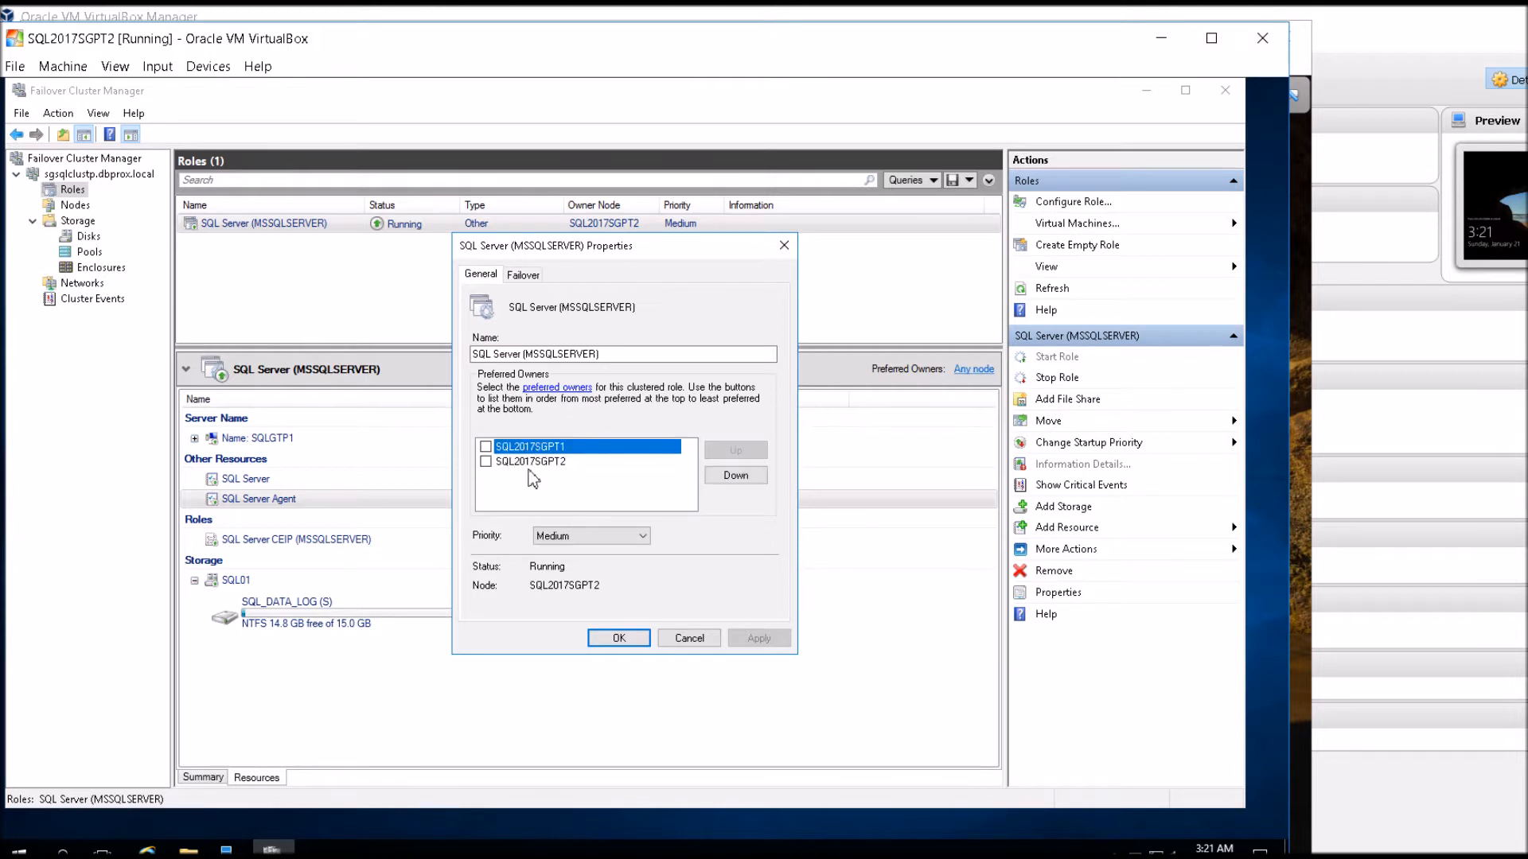
left_click(485, 446)
left_click(486, 462, "shift")
left_click(522, 477)
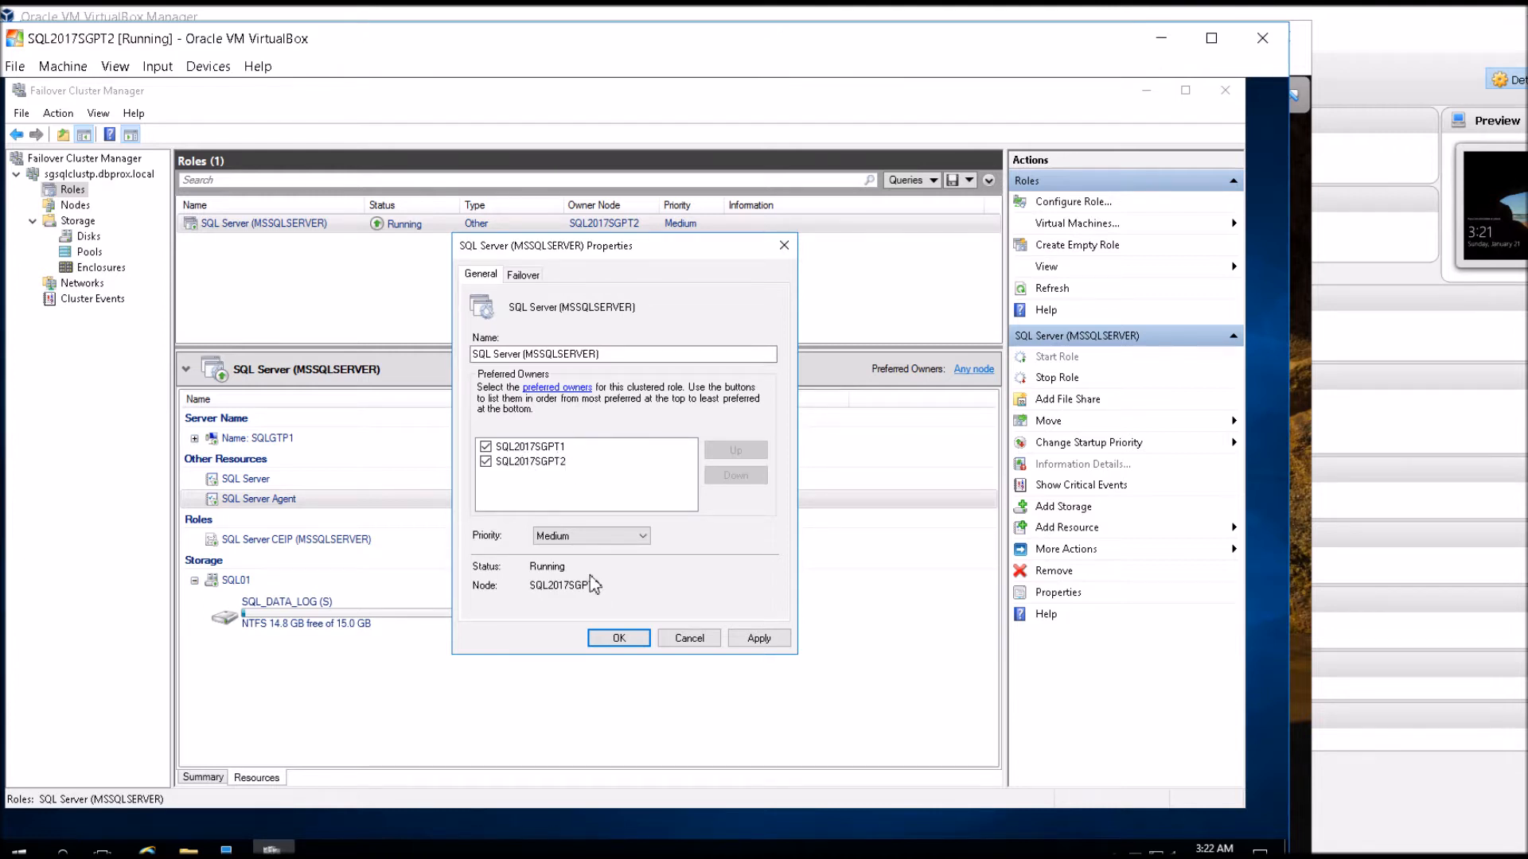
left_click(752, 638)
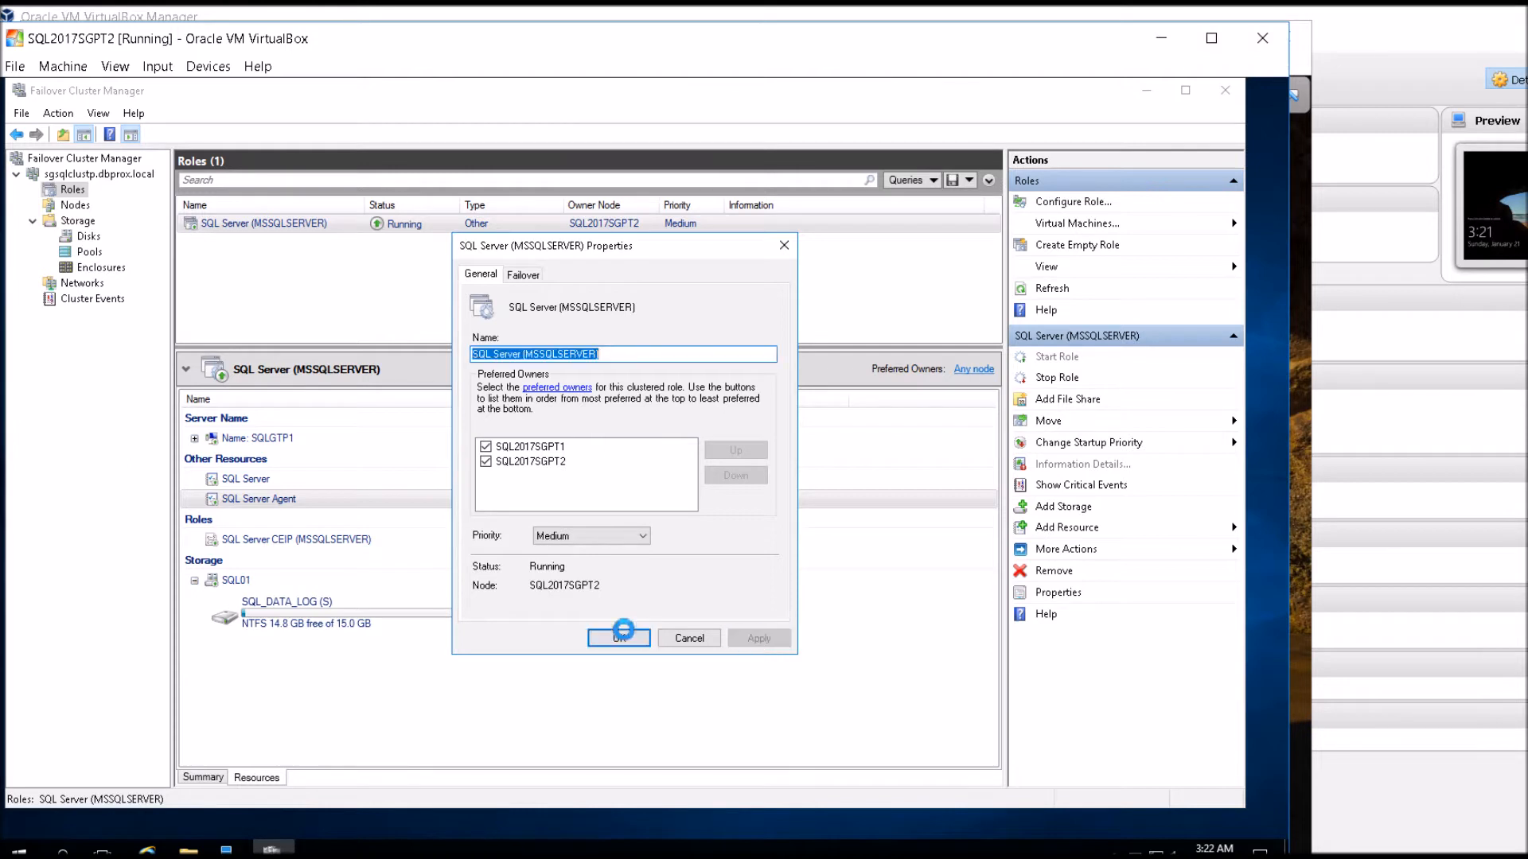
left_click(619, 638)
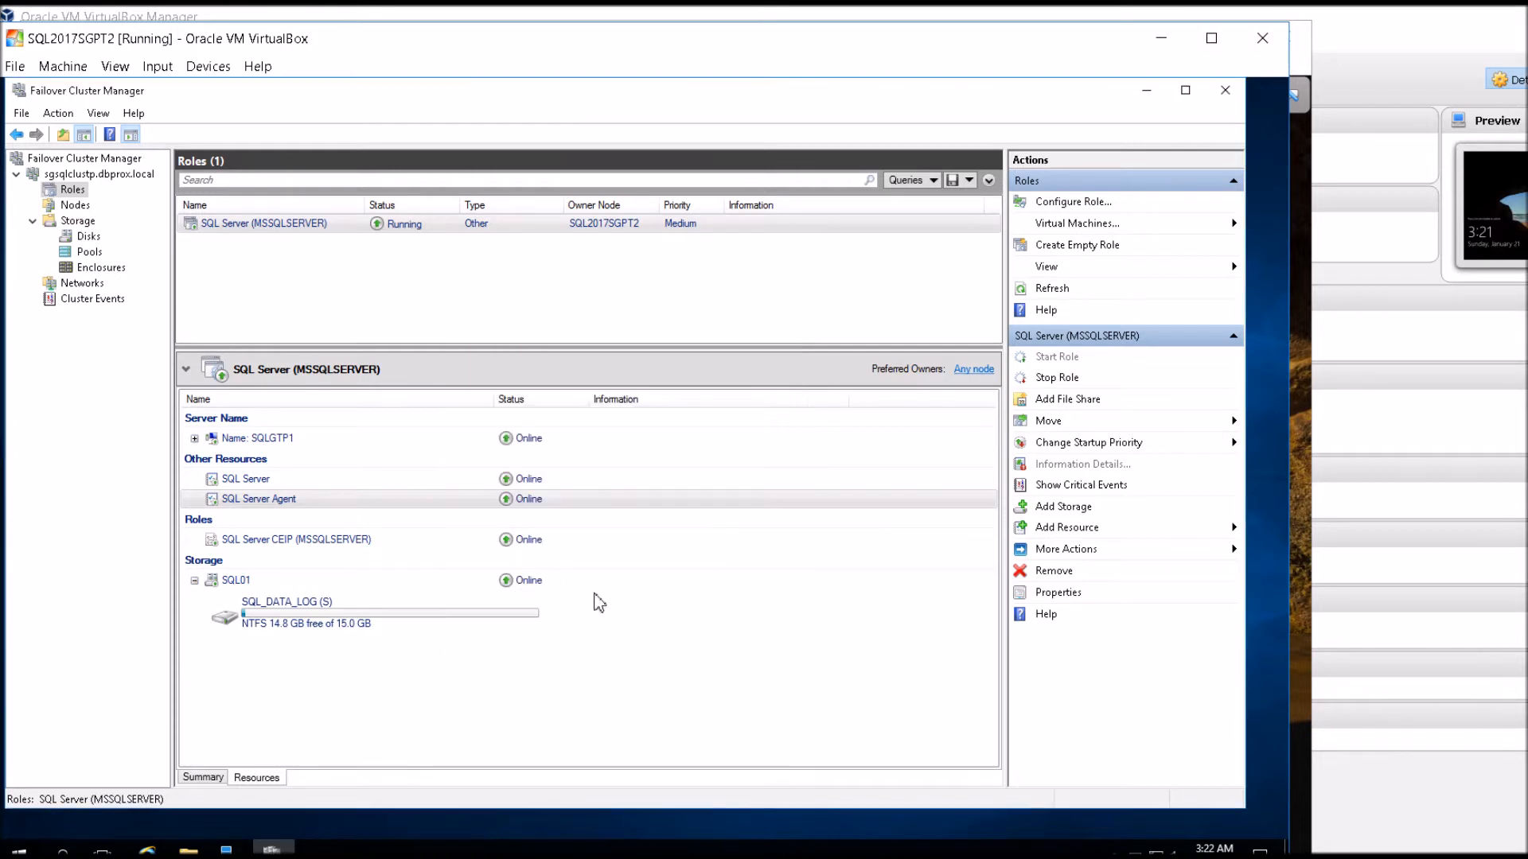
Inspect the SQLGTP1 server name resource's general properties, dependencies, failure policies and possible owners.
left_click(278, 478)
left_click(275, 447)
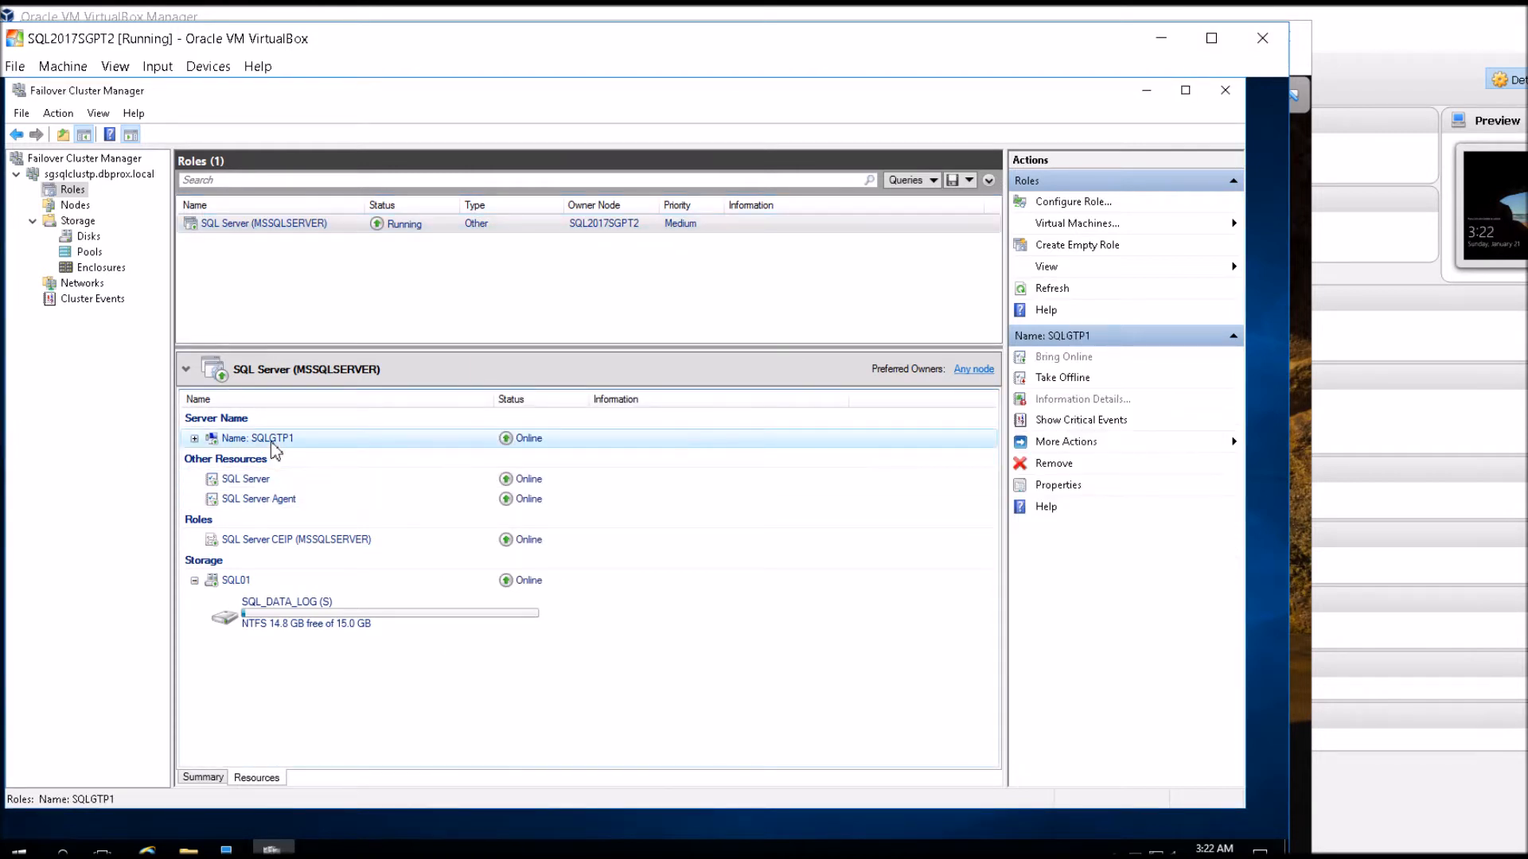
right_click(275, 447)
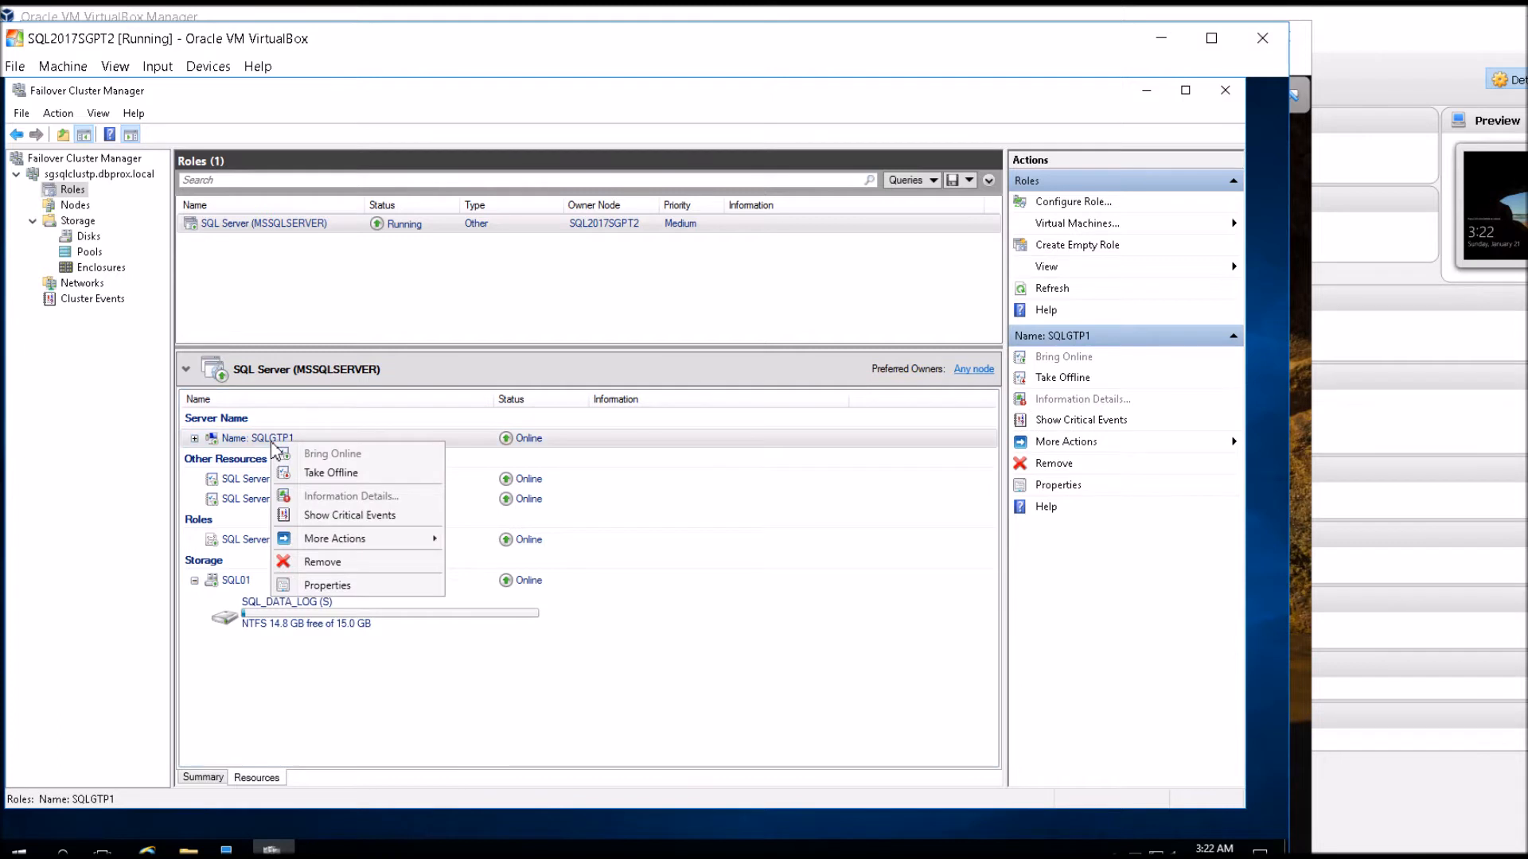
left_click(326, 585)
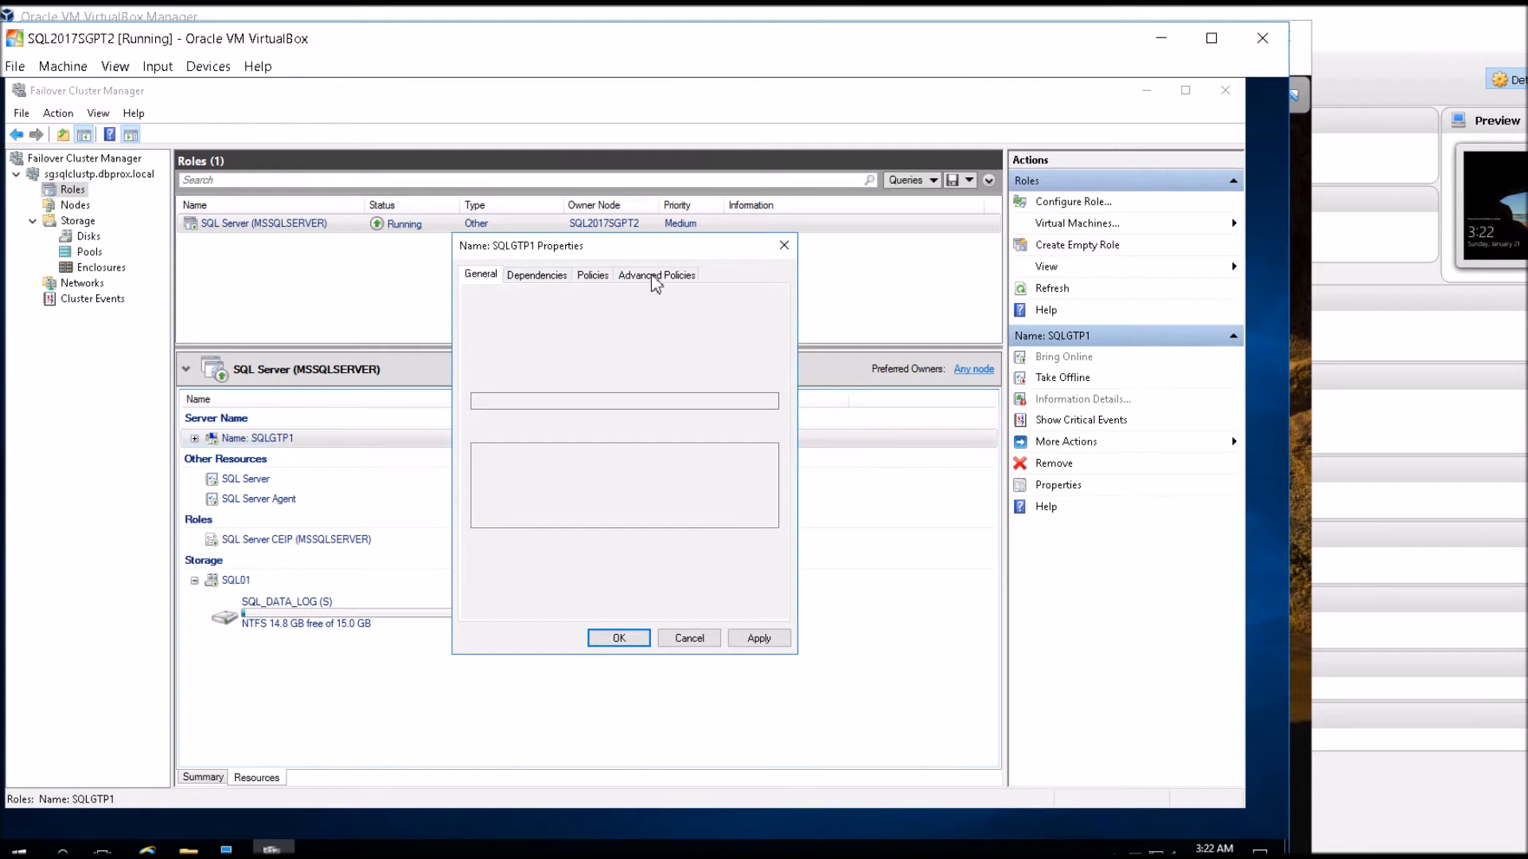
left_click(537, 275)
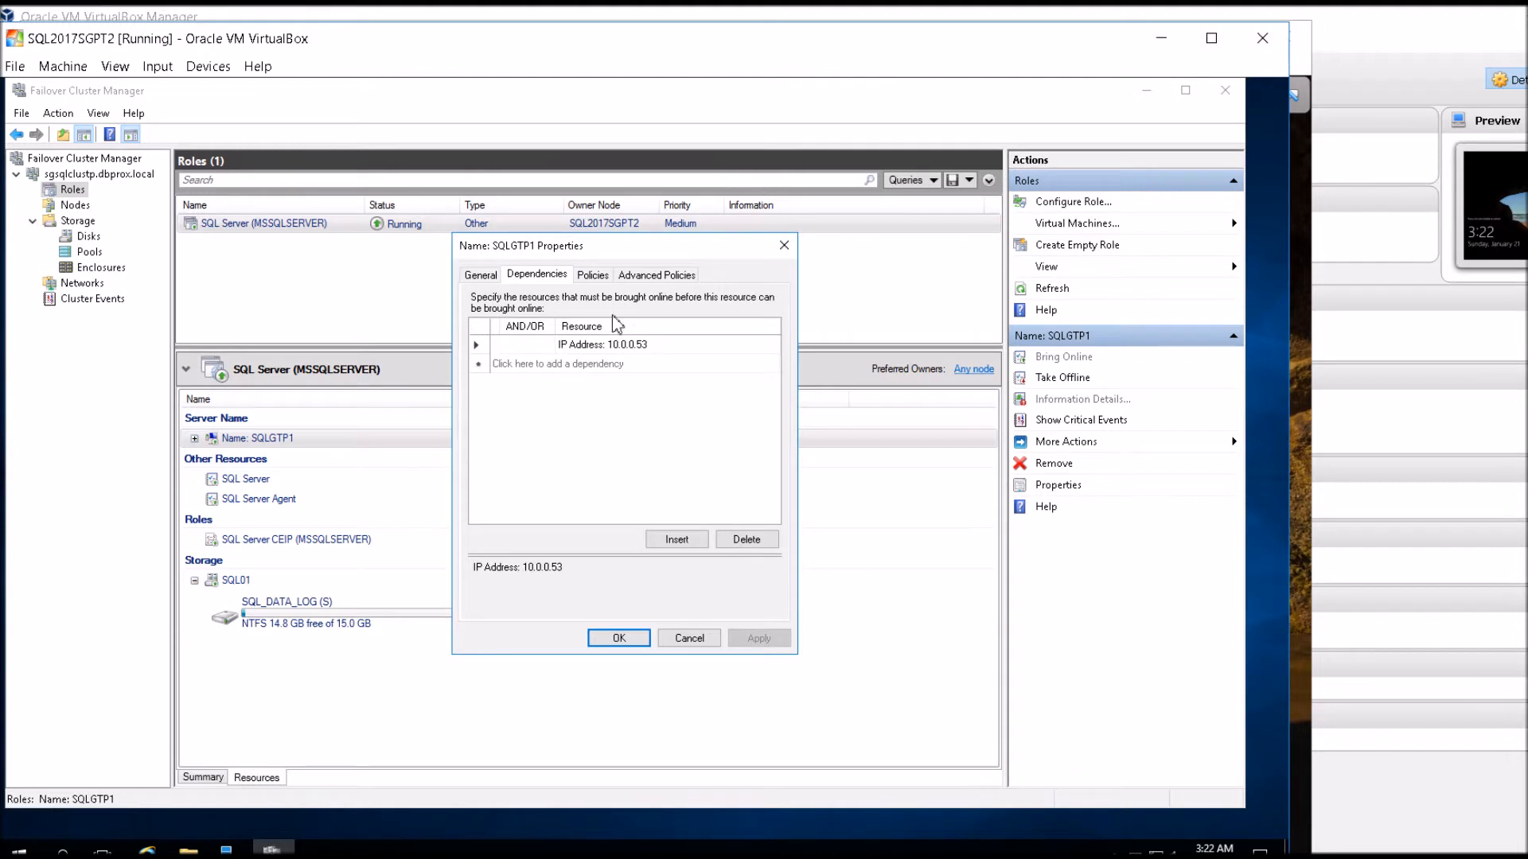
left_click(593, 276)
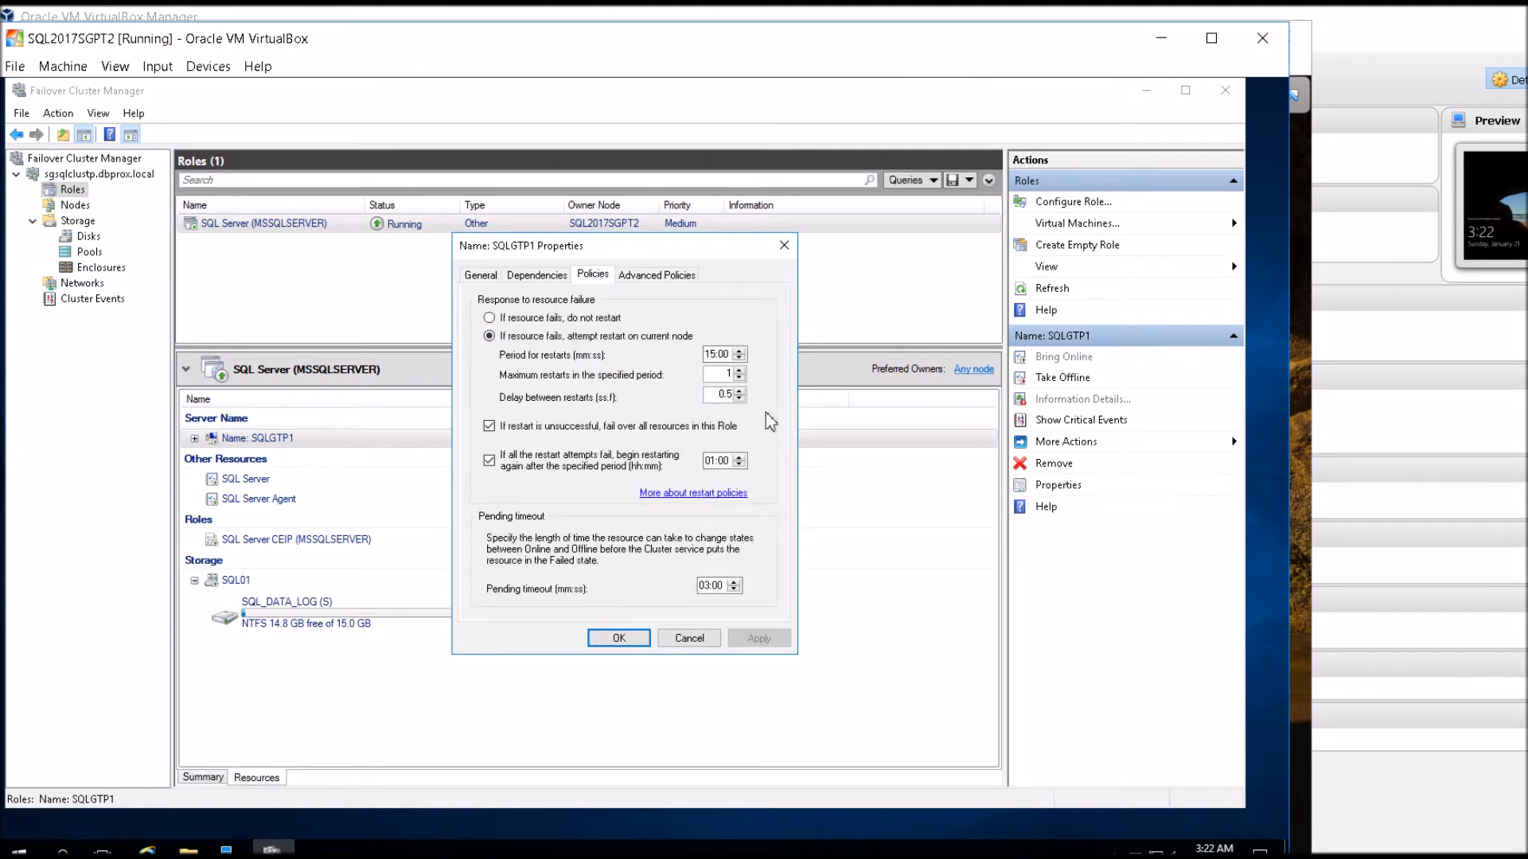
left_click(660, 279)
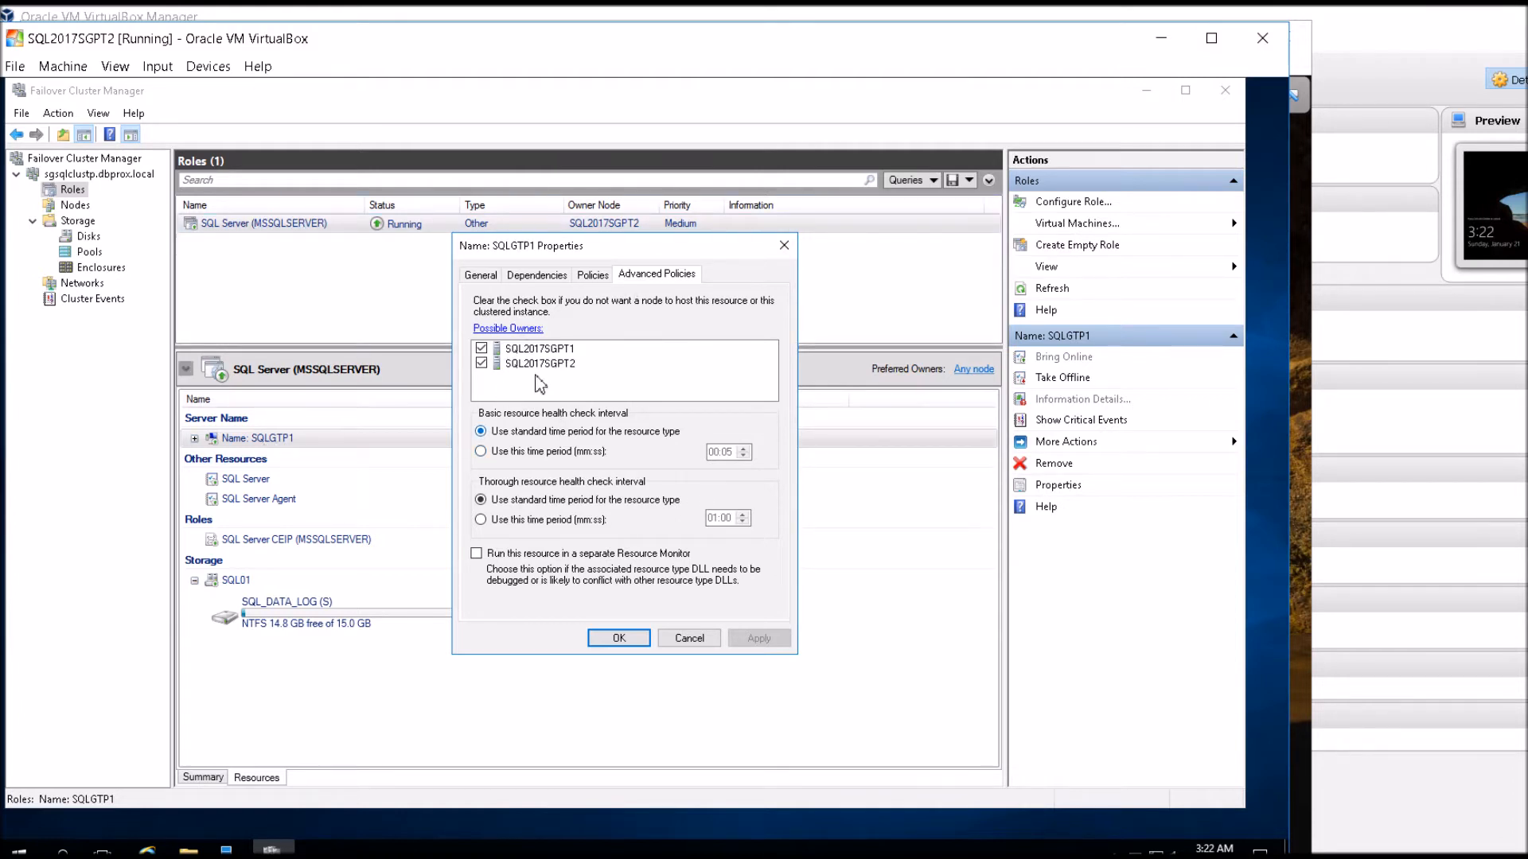
left_click(638, 638)
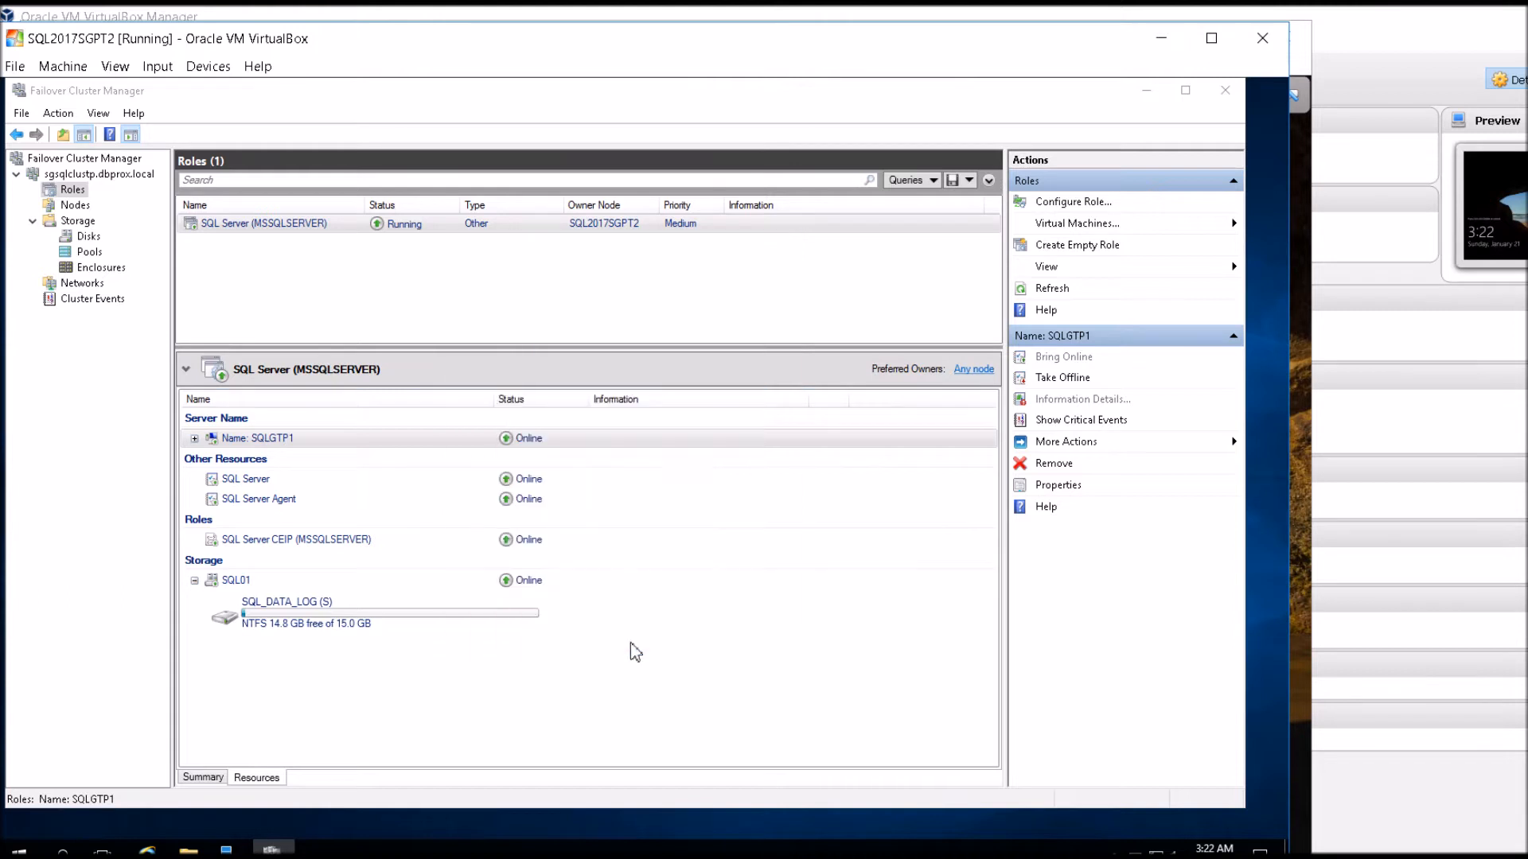
Check the advanced policies of the SQL Server resource for its possible owners.
right_click(249, 480)
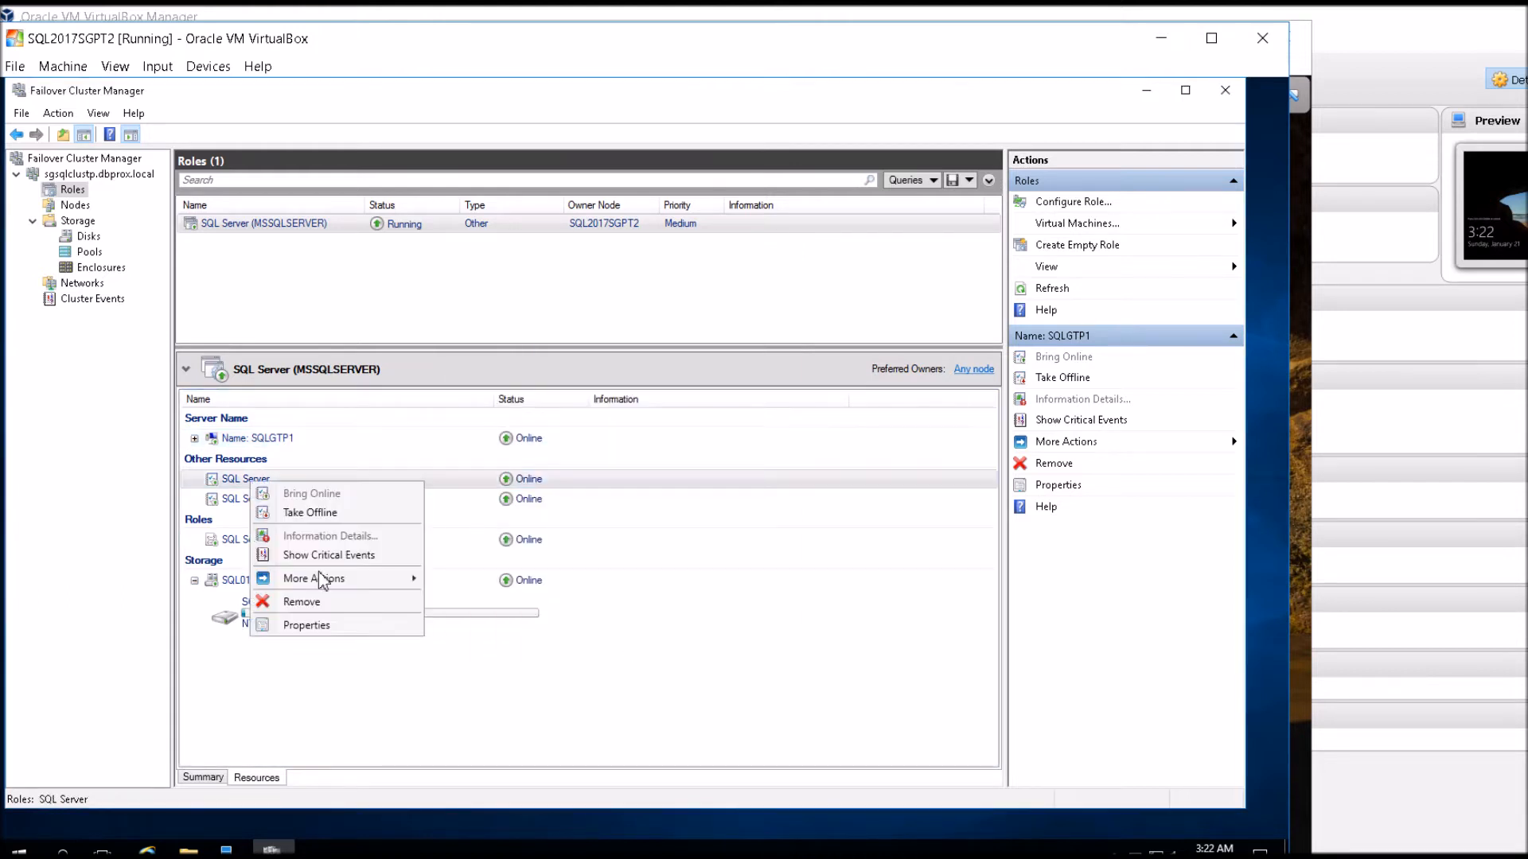
left_click(318, 627)
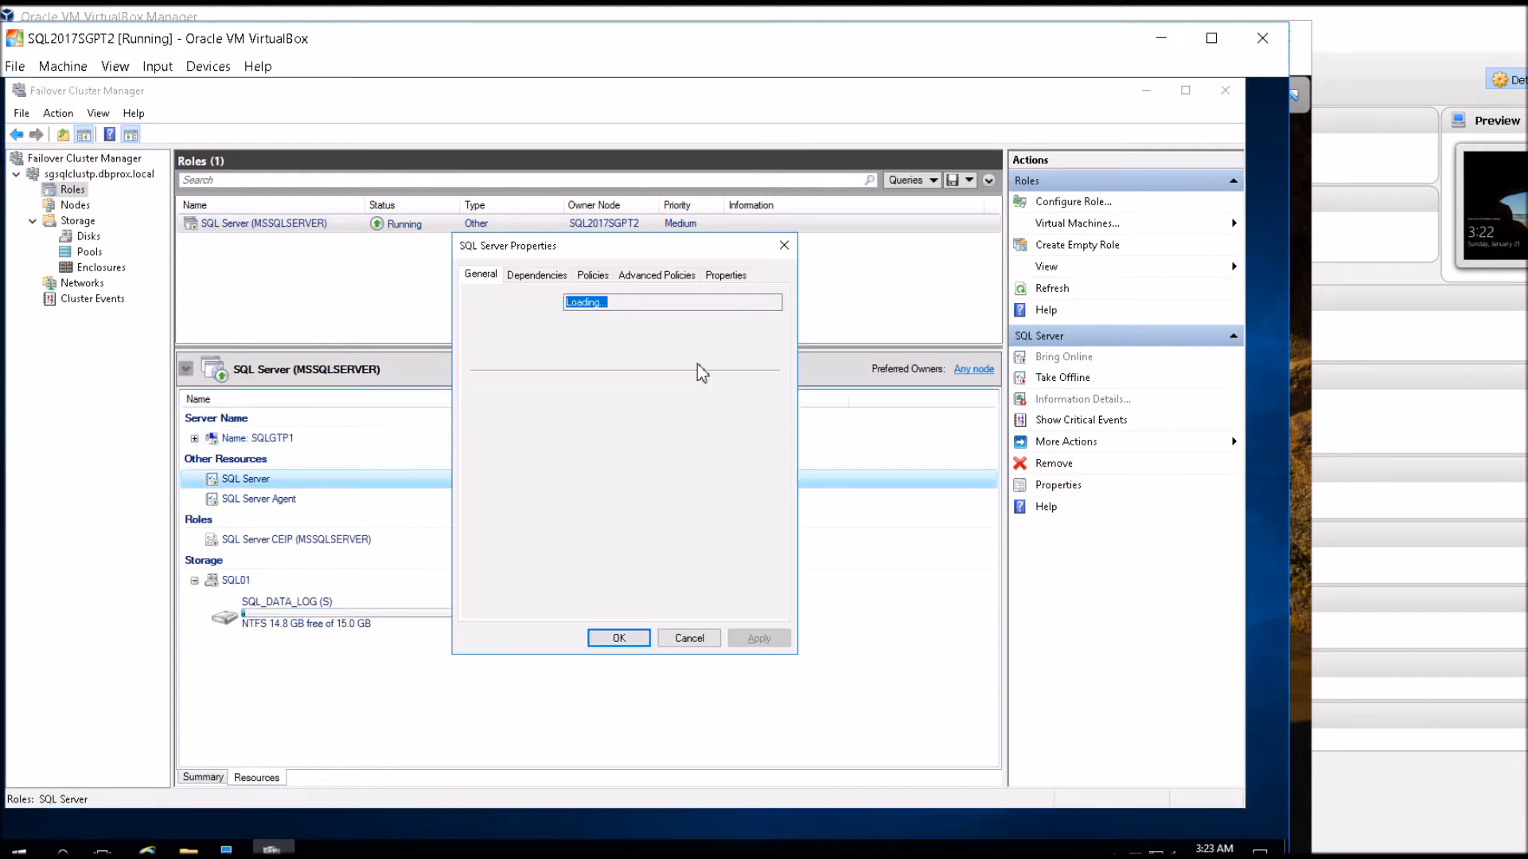
left_click(686, 277)
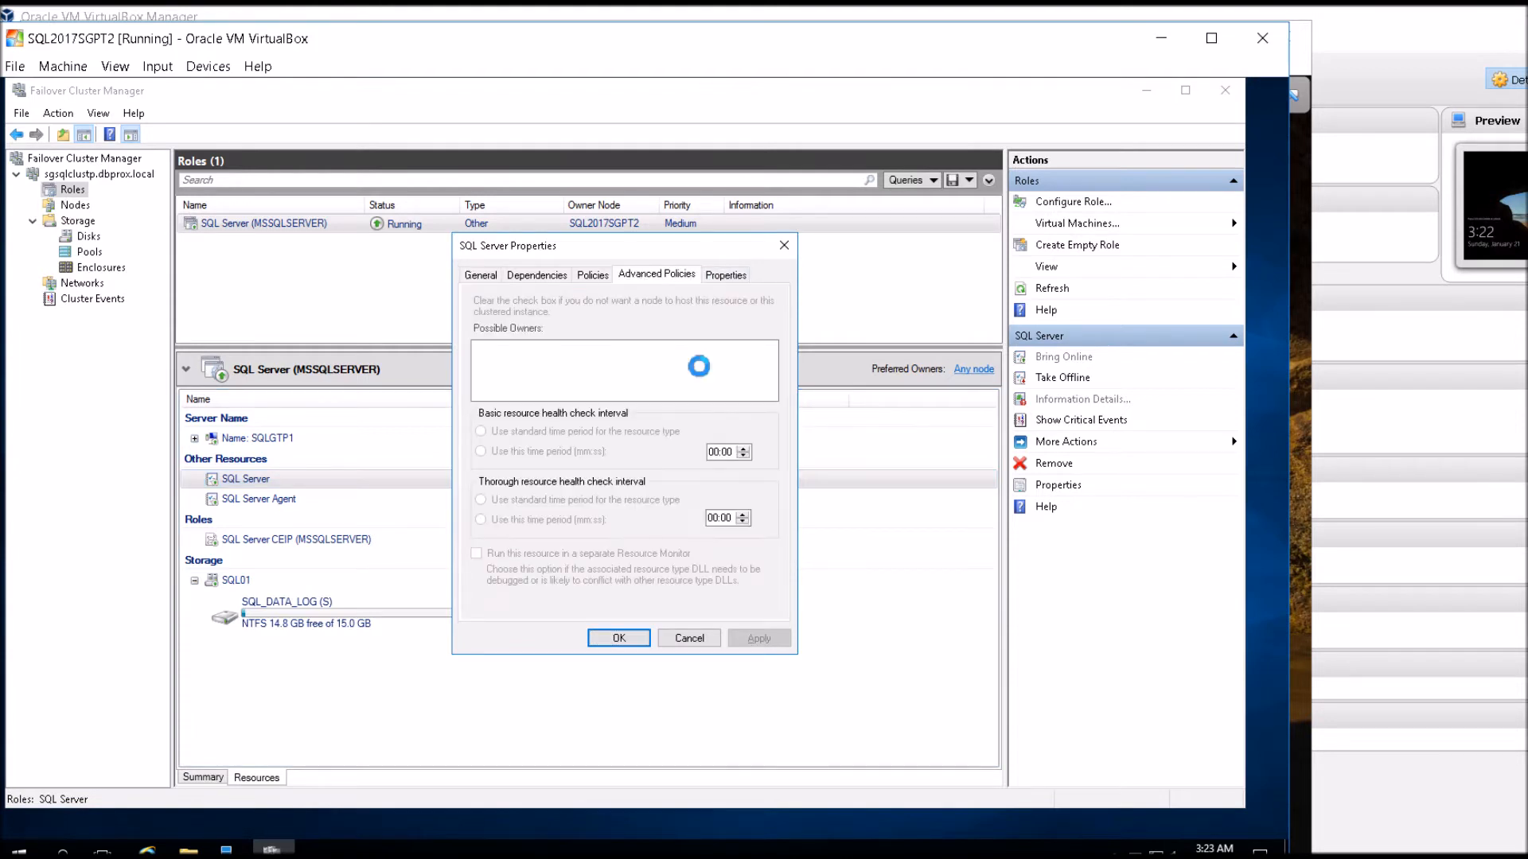
left_click(629, 639)
Check the possible owners in the SQL Server Agent resource's advanced policies and close its properties.
left_click(294, 505)
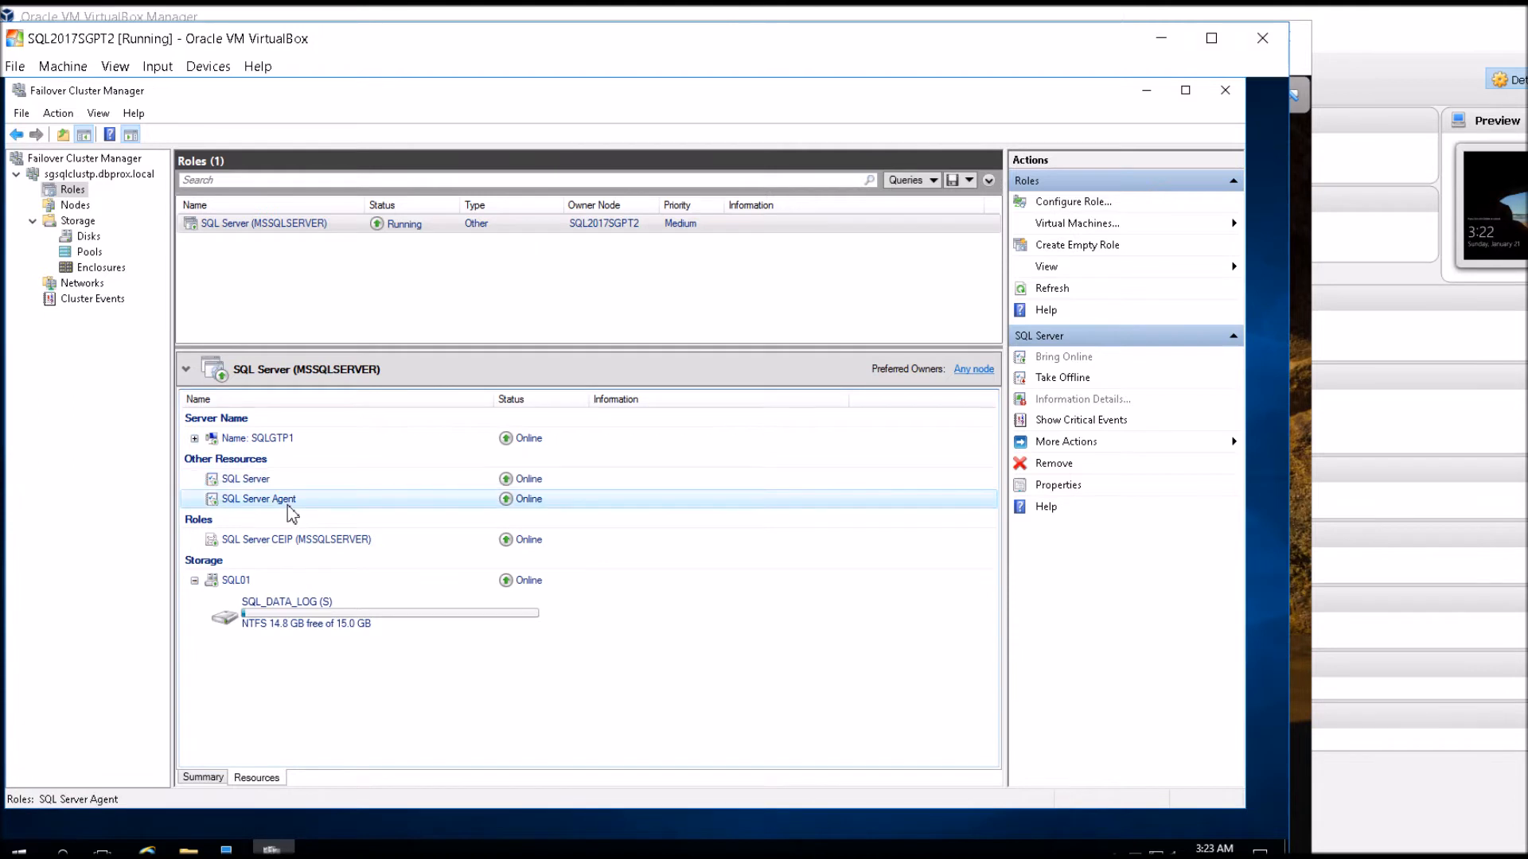
right_click(292, 501)
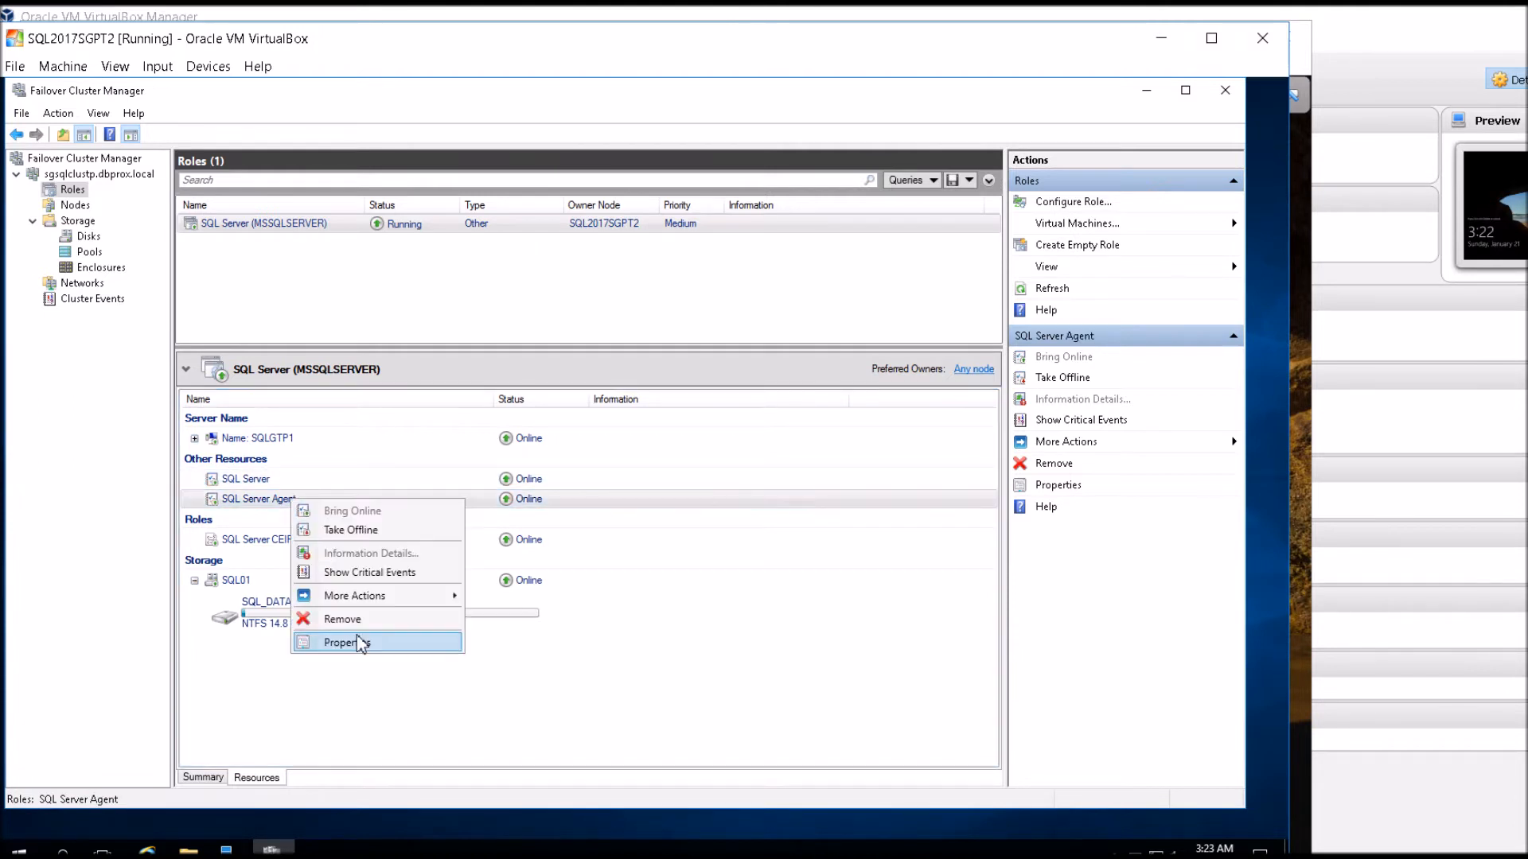
left_click(362, 641)
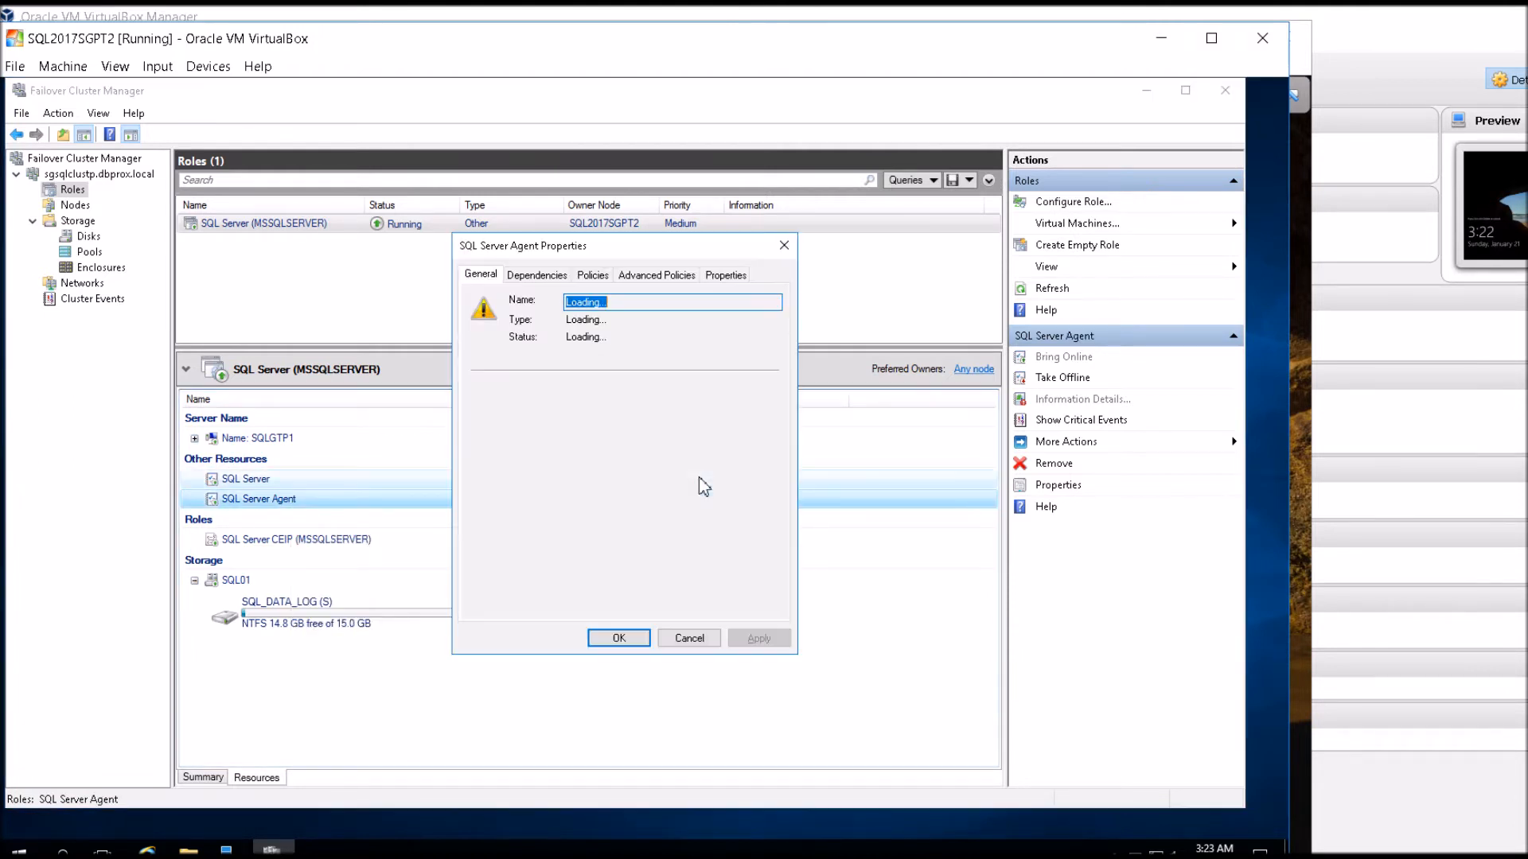
left_click(671, 276)
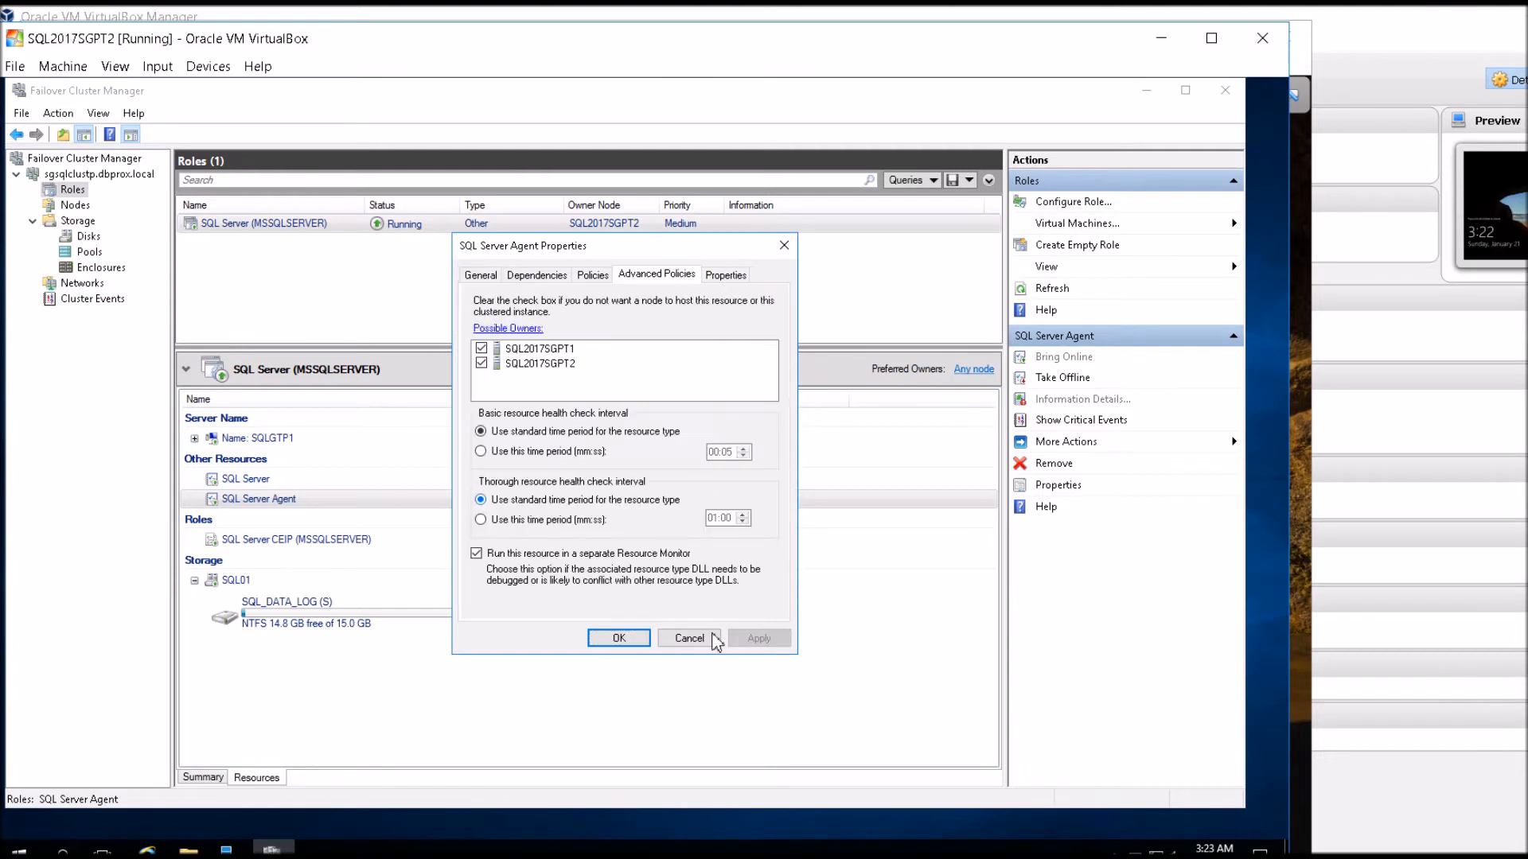
left_click(702, 636)
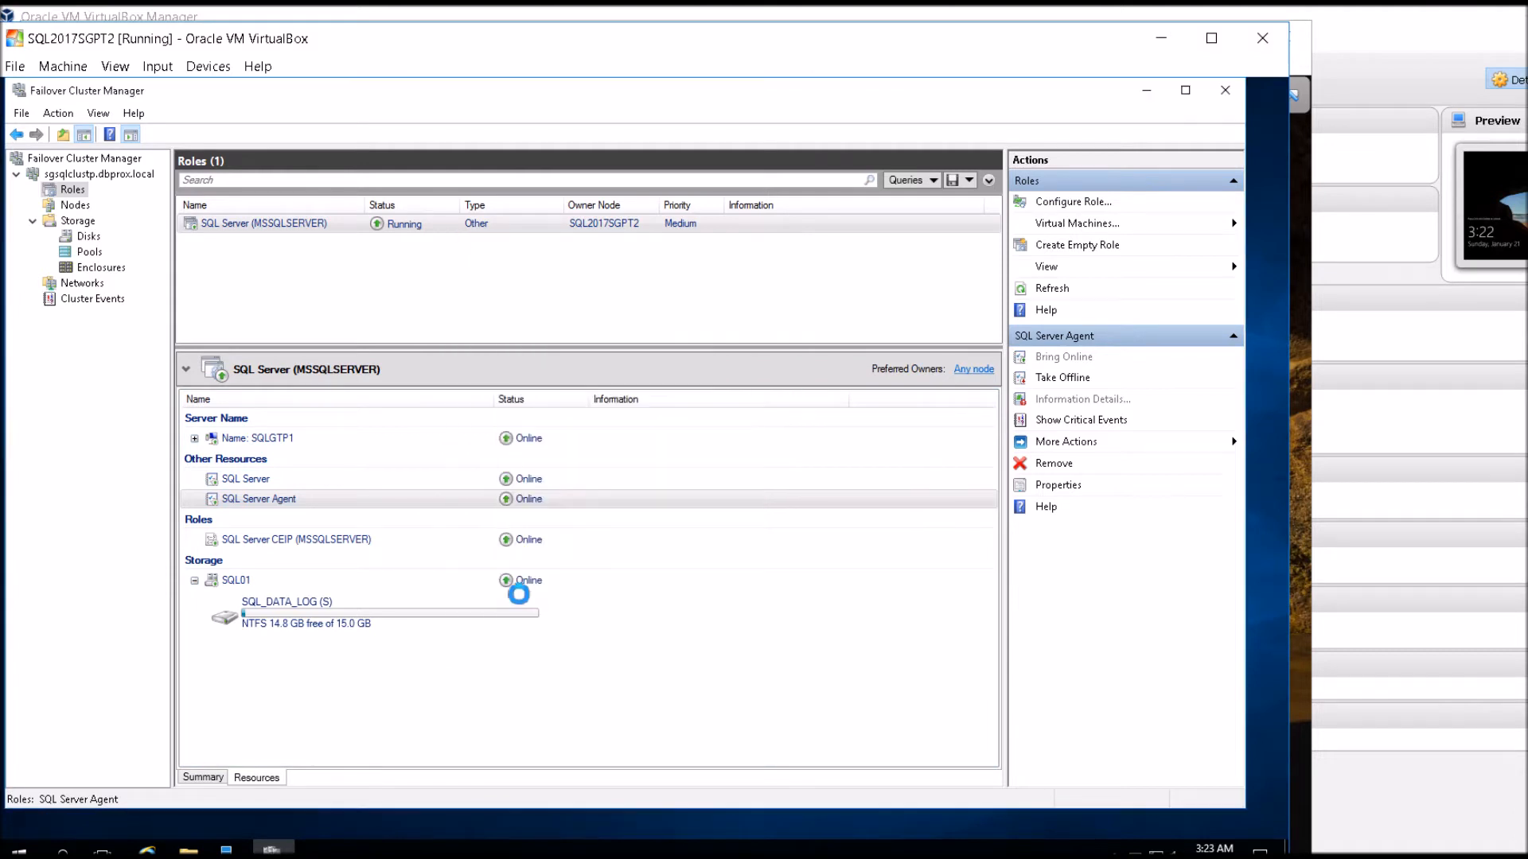
Check the possible owners in the SQL Server CEIP (MSSQLSERVER) resource's advanced policies.
right_click(317, 539)
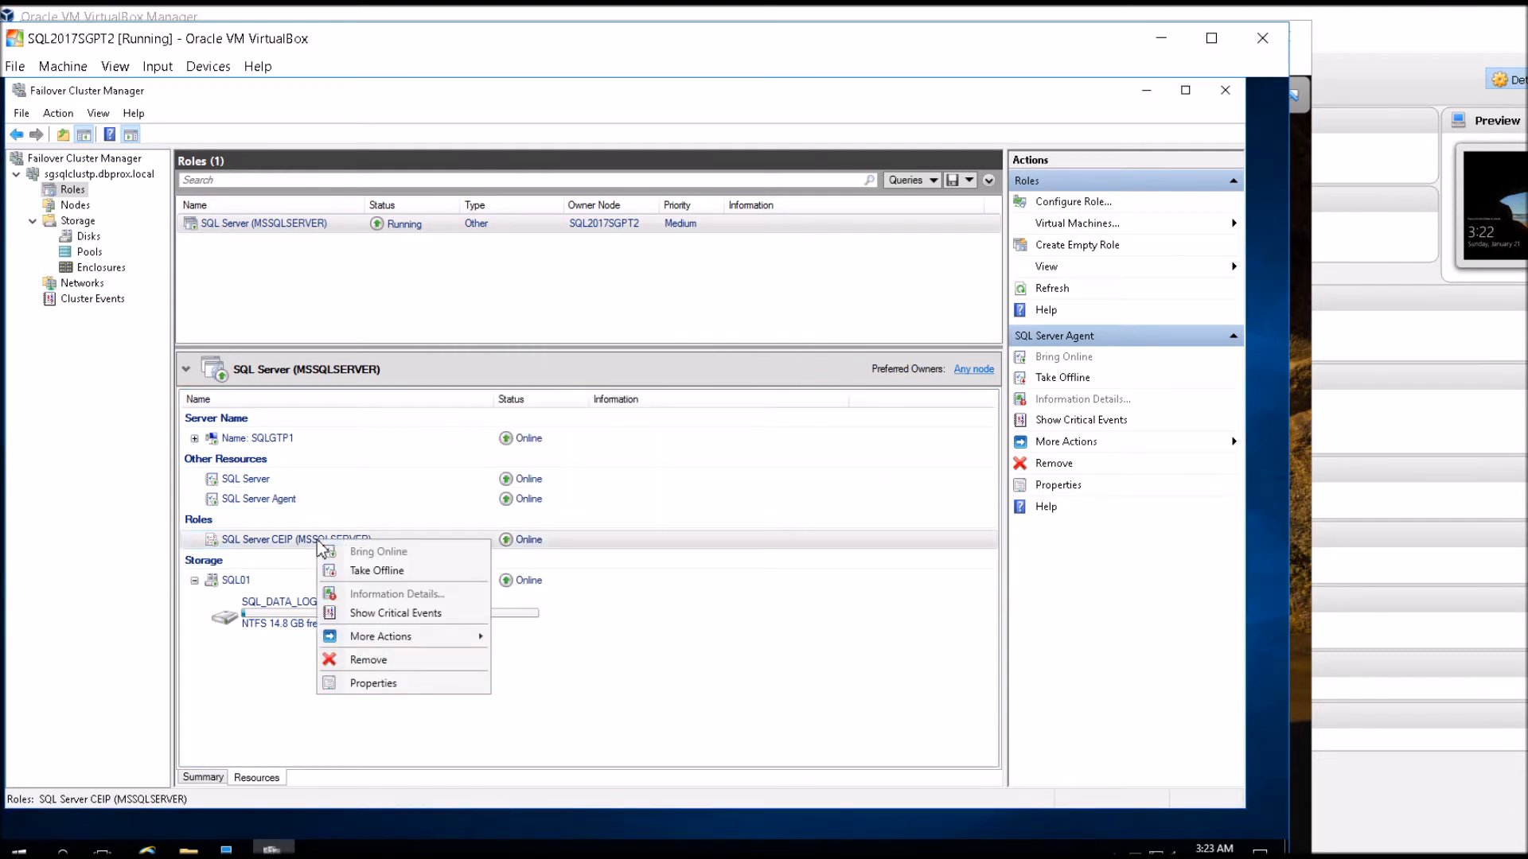
left_click(385, 682)
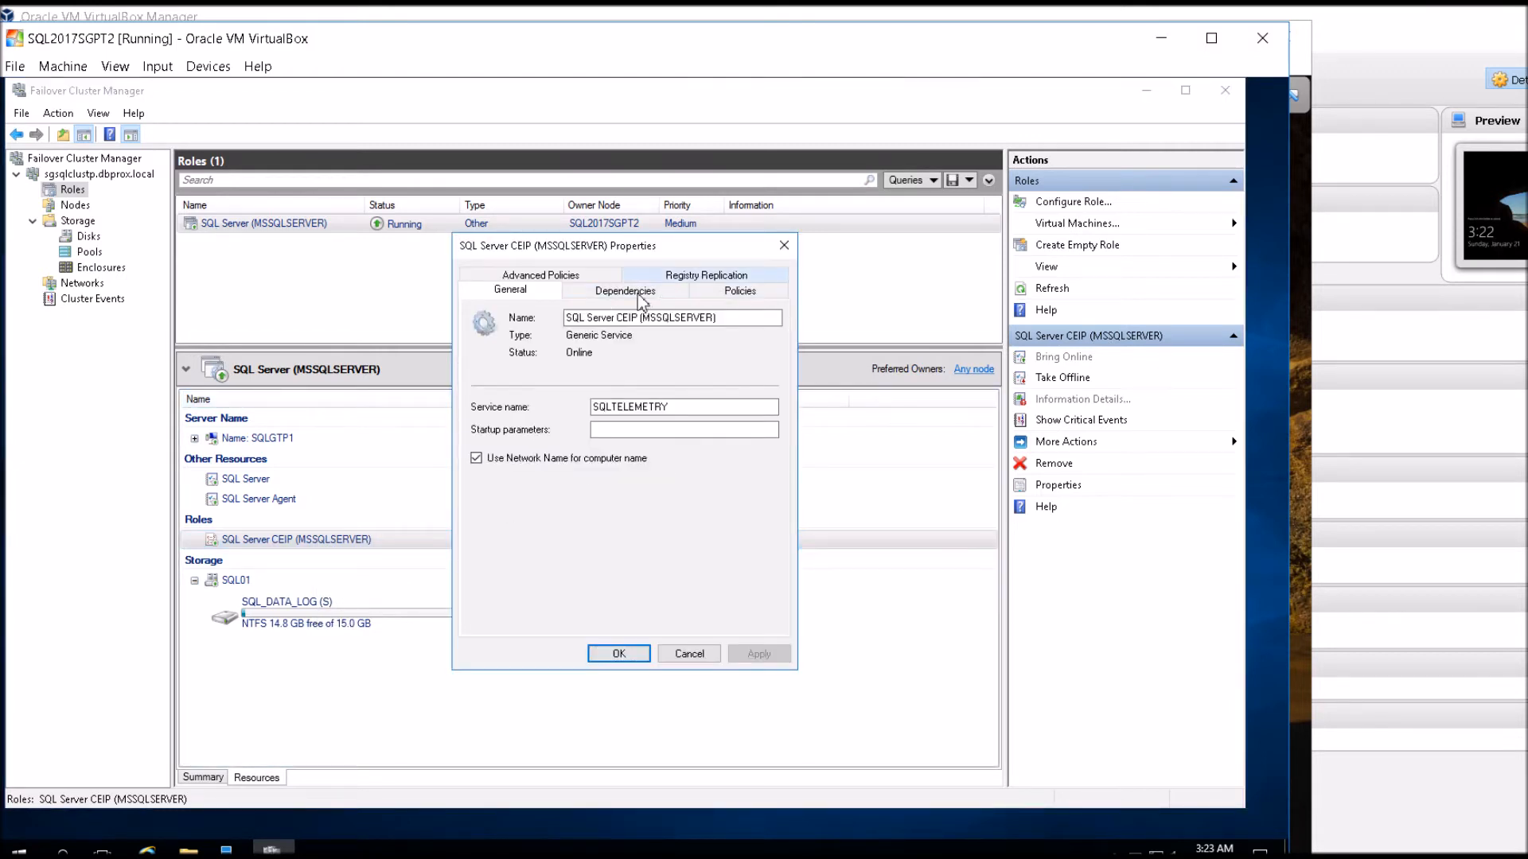
left_click(566, 280)
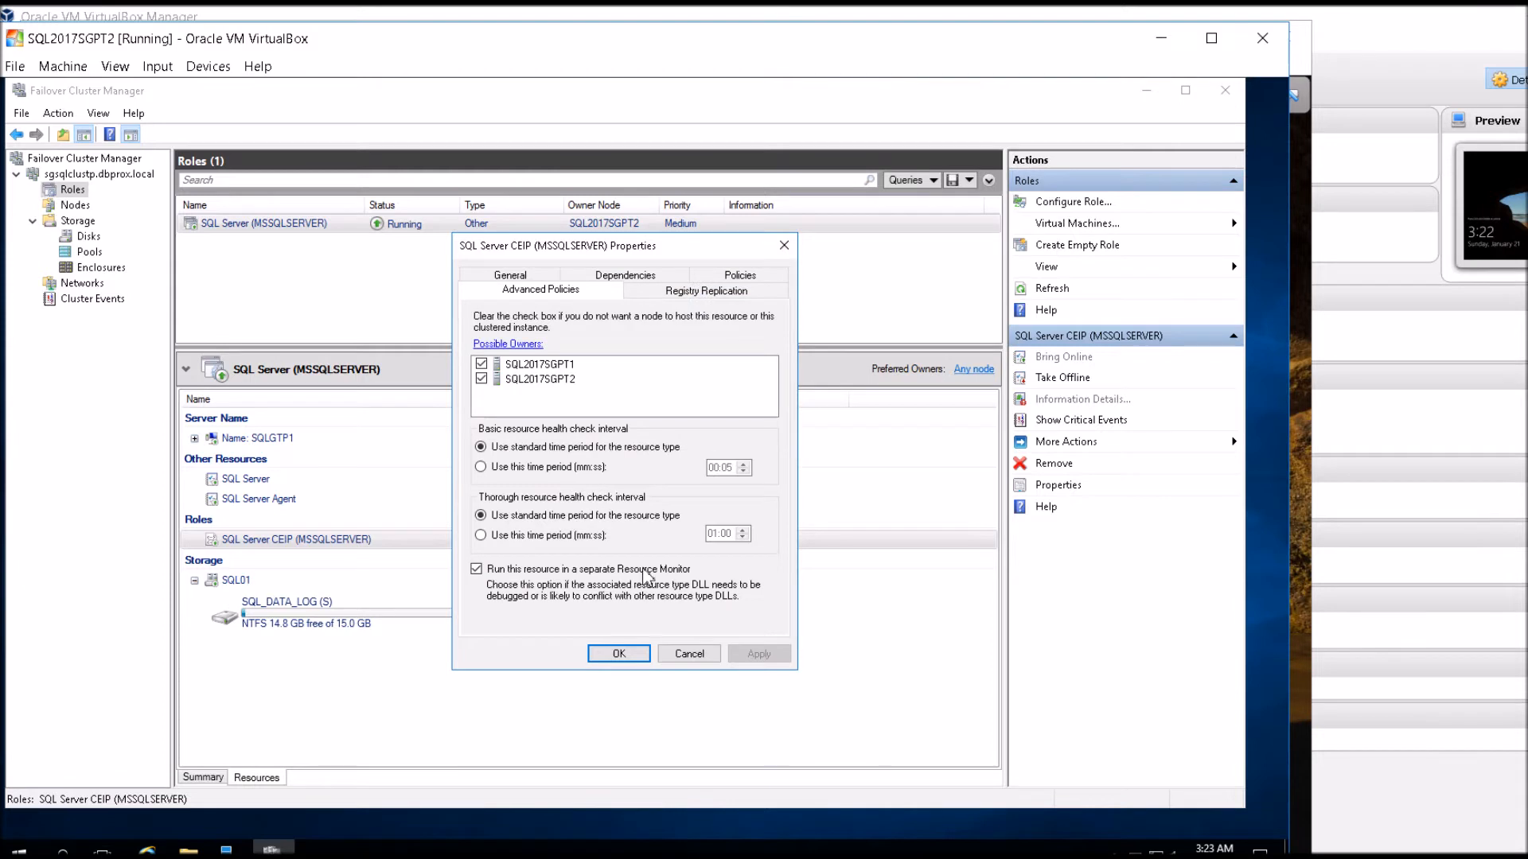
left_click(689, 654)
Check the advanced policies of the SQL01 storage resource for its possible owners.
left_click(304, 624)
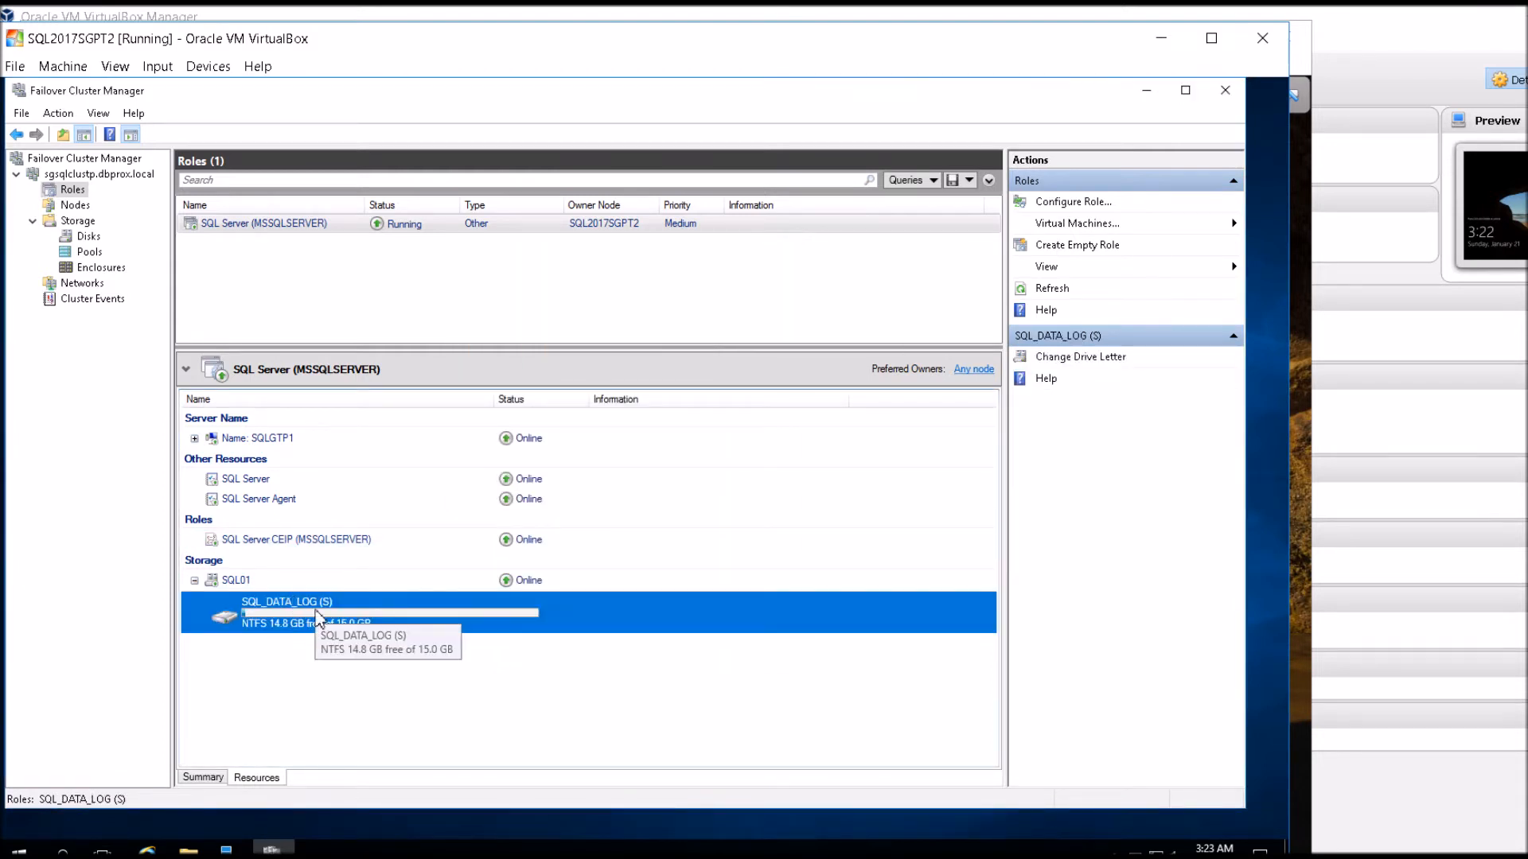
right_click(317, 619)
left_click(239, 582)
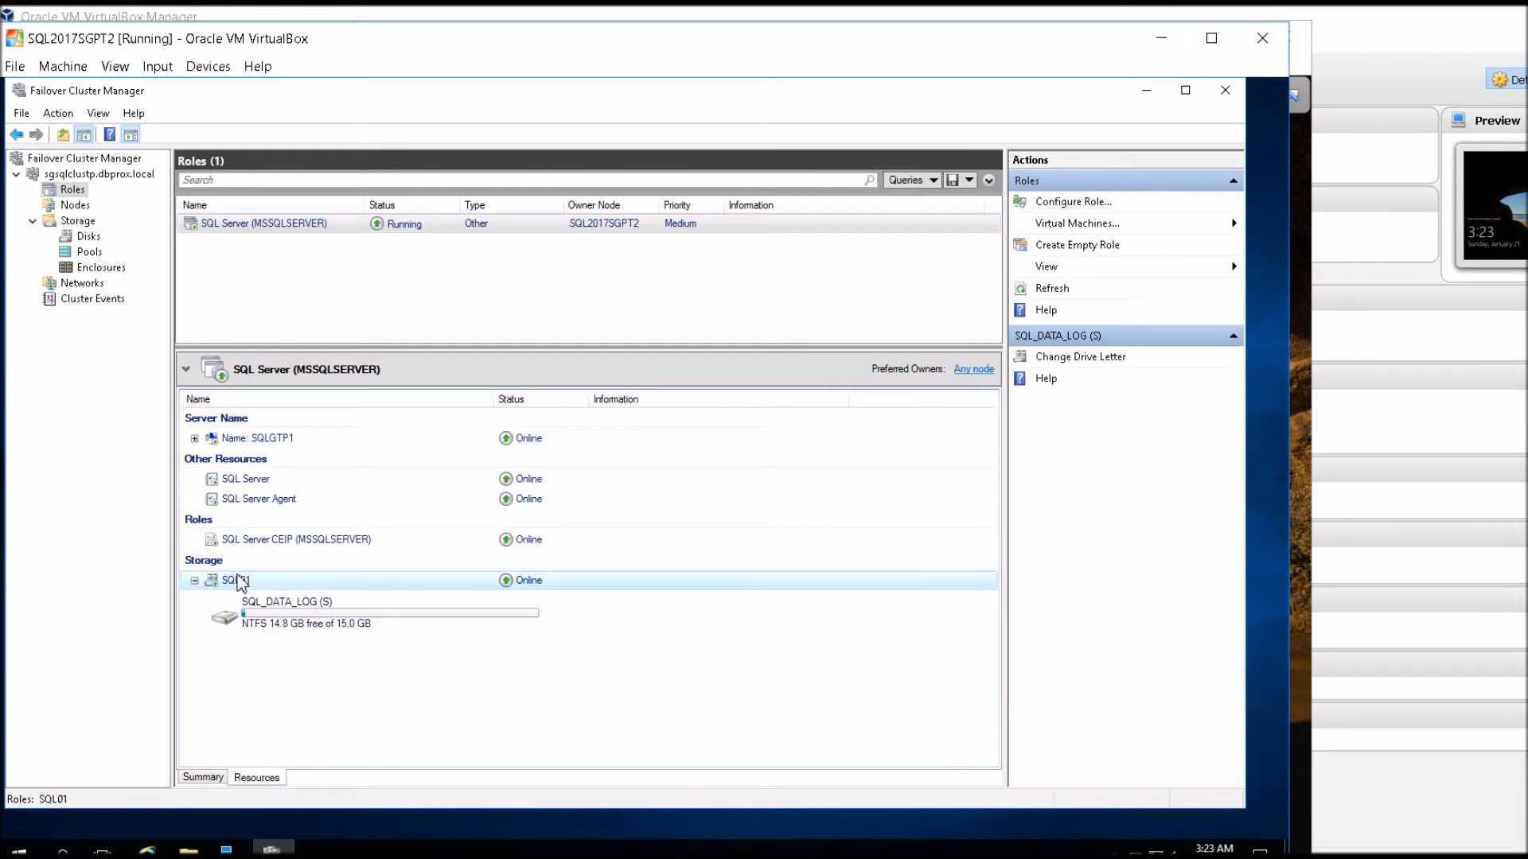
right_click(240, 582)
left_click(476, 476)
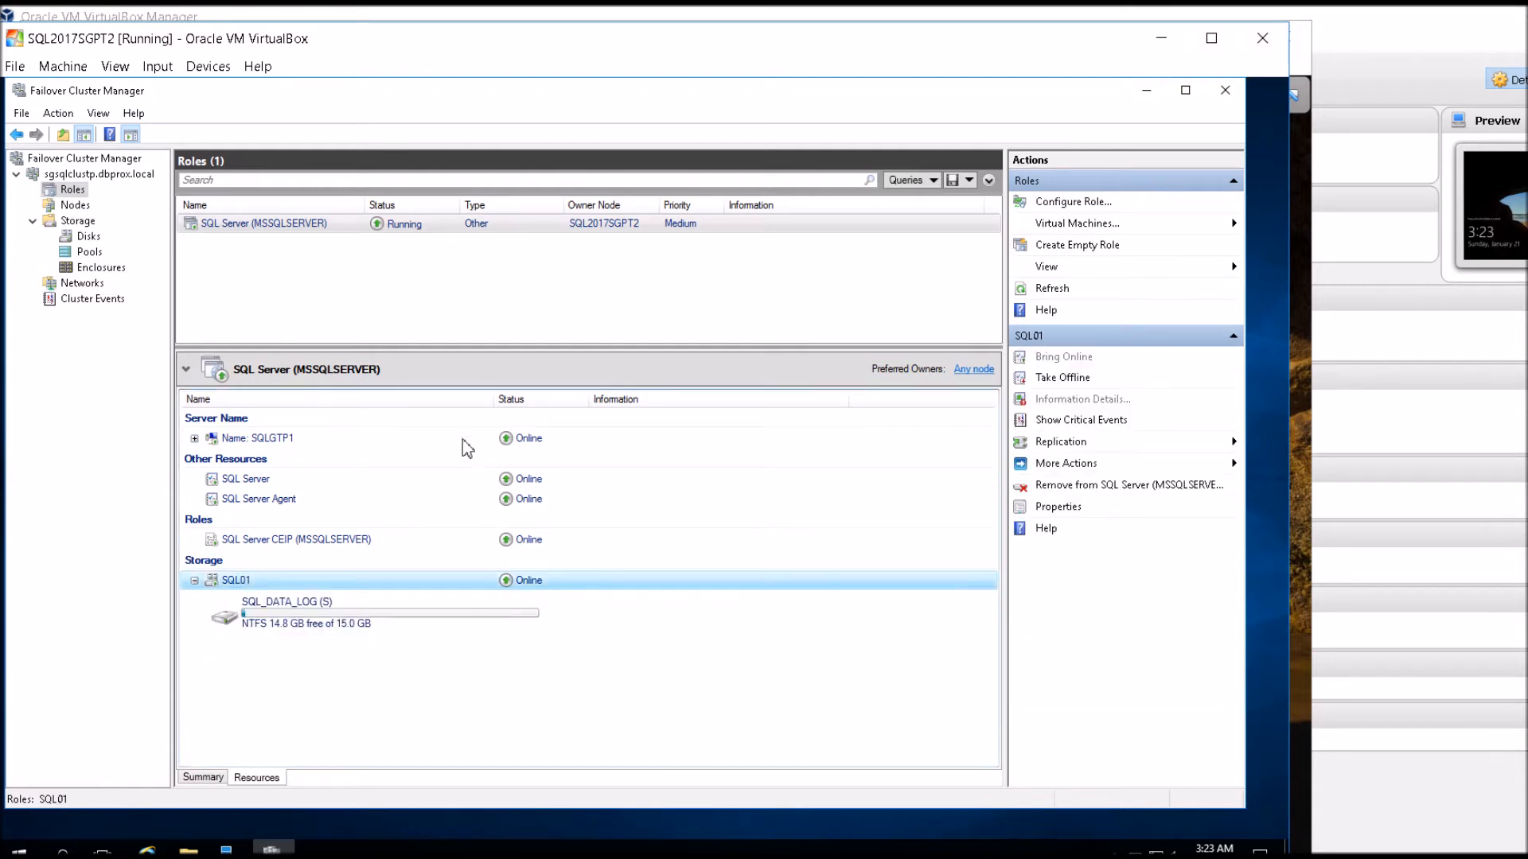
left_click(676, 275)
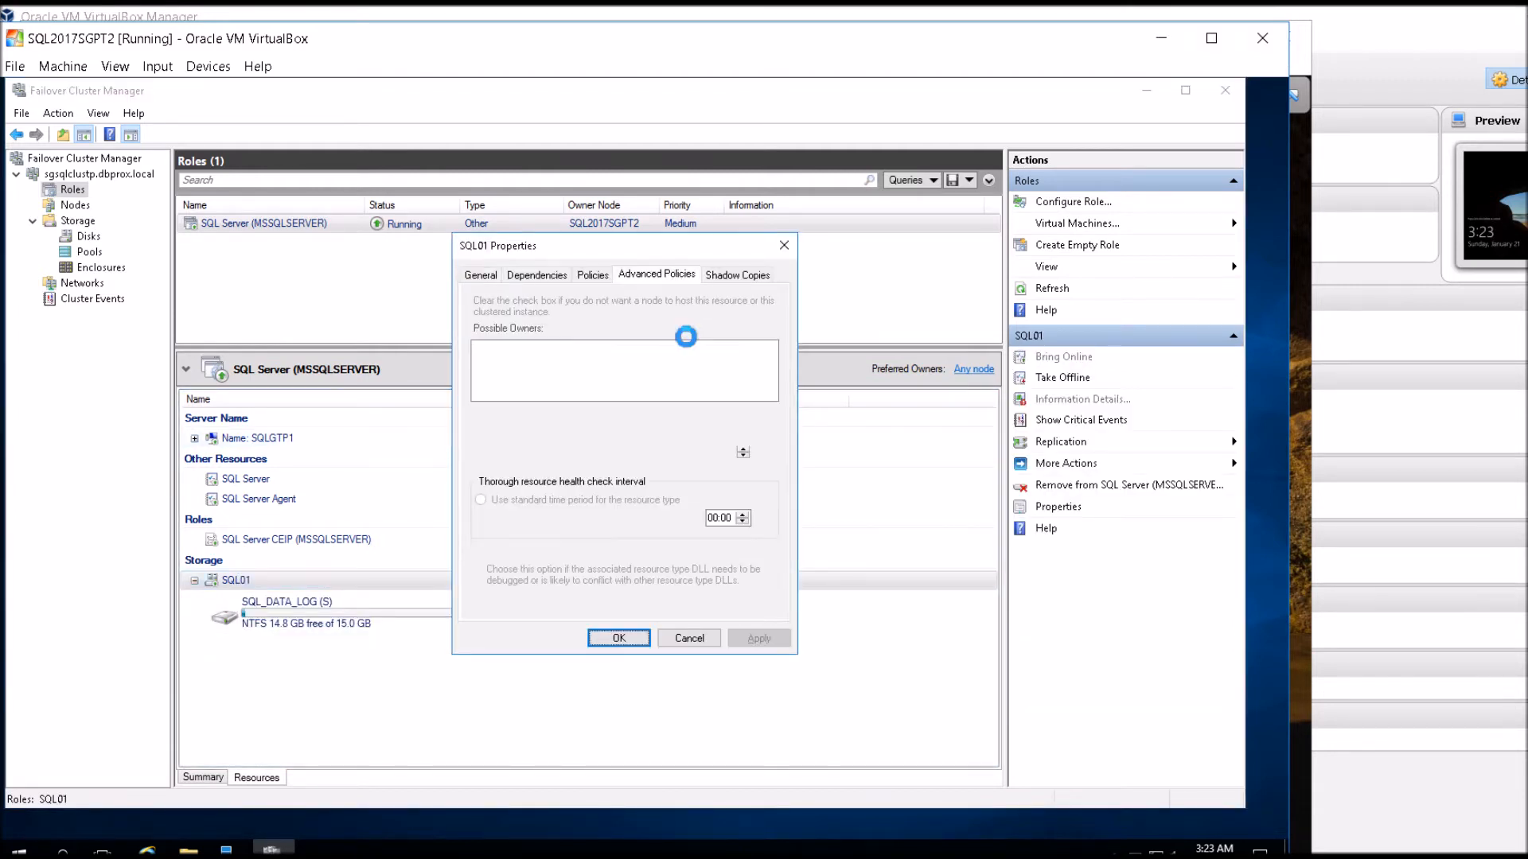
left_click(689, 639)
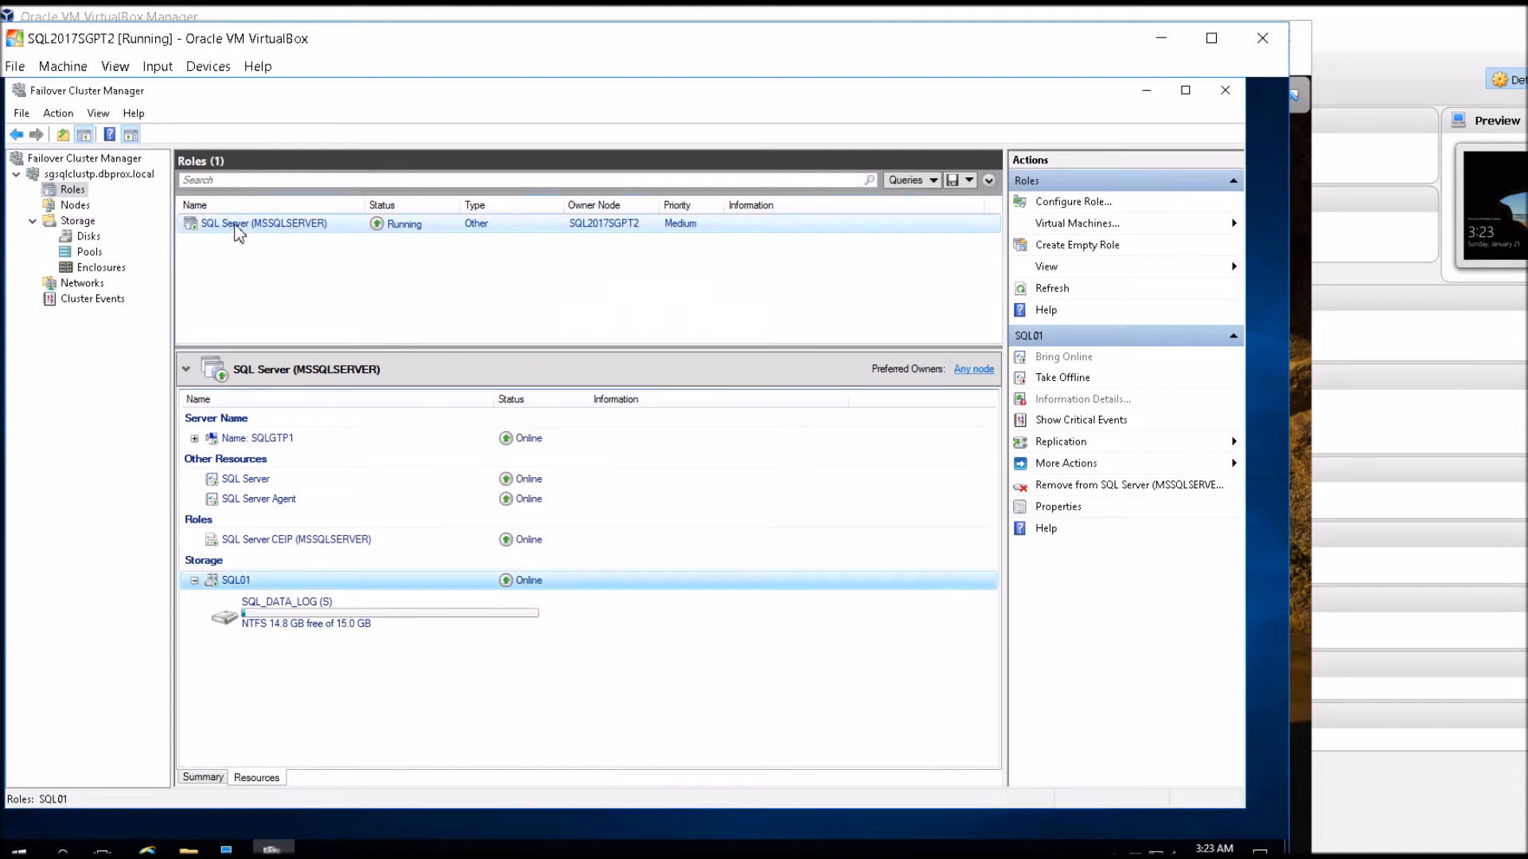
Move the SQL Server (MSSQLSERVER) role to the selected cluster node SQL2017SGPT1.
right_click(237, 229)
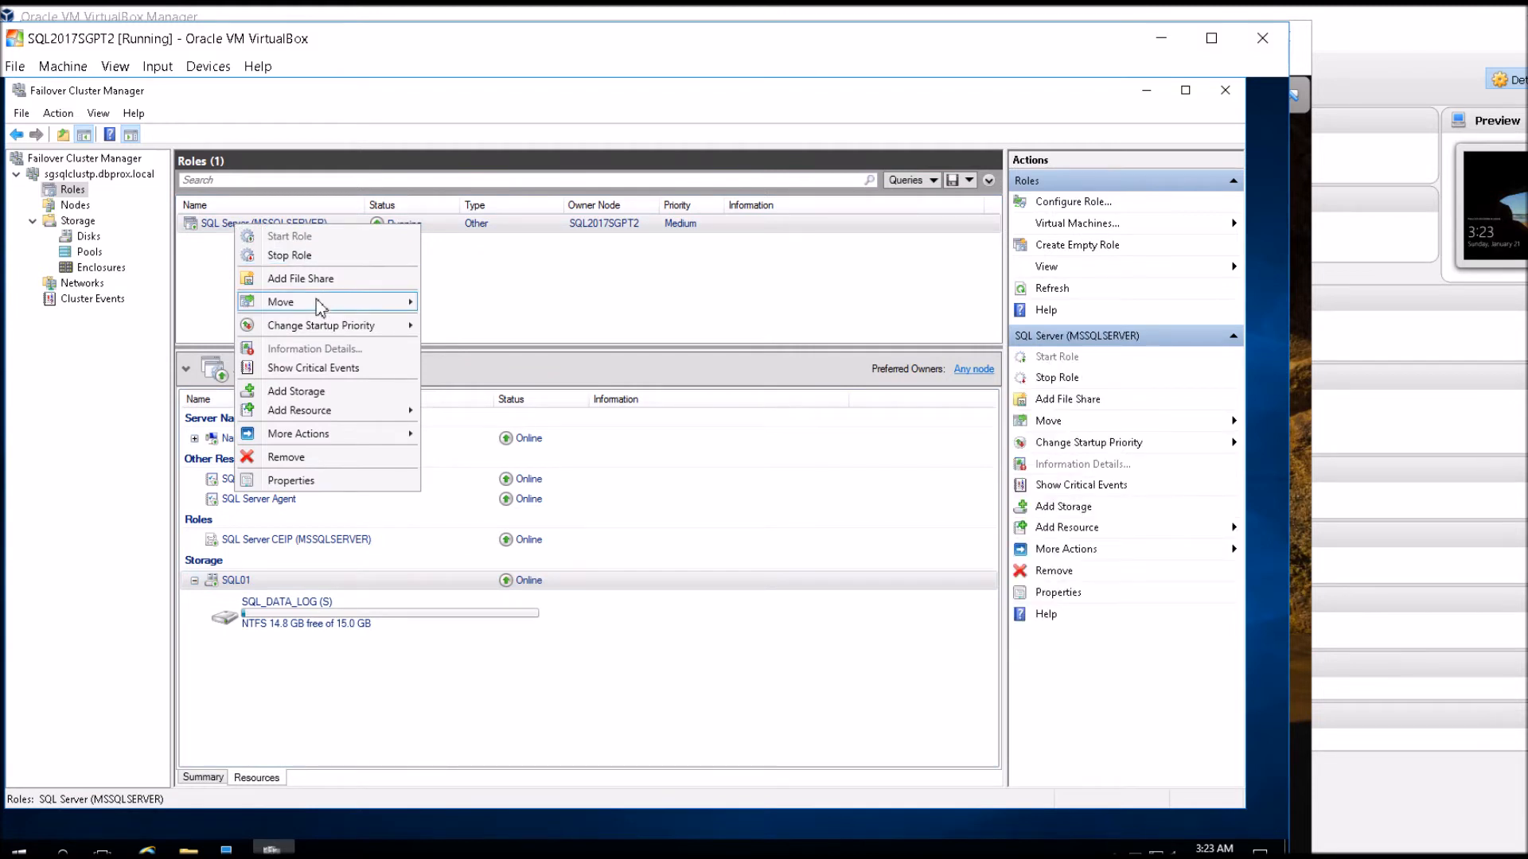
mouse_move(319, 306)
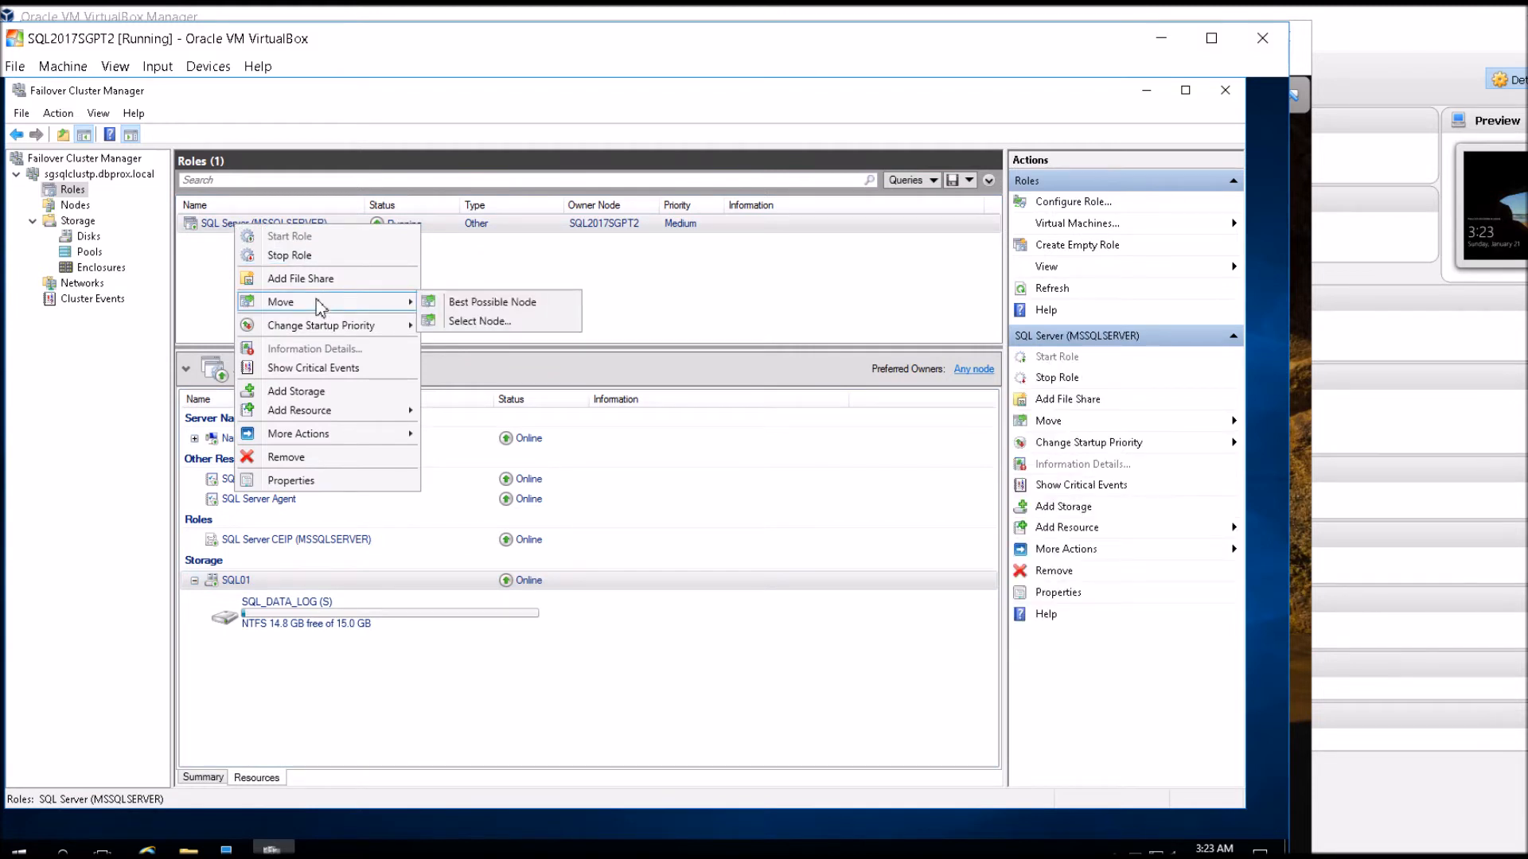
left_click(512, 322)
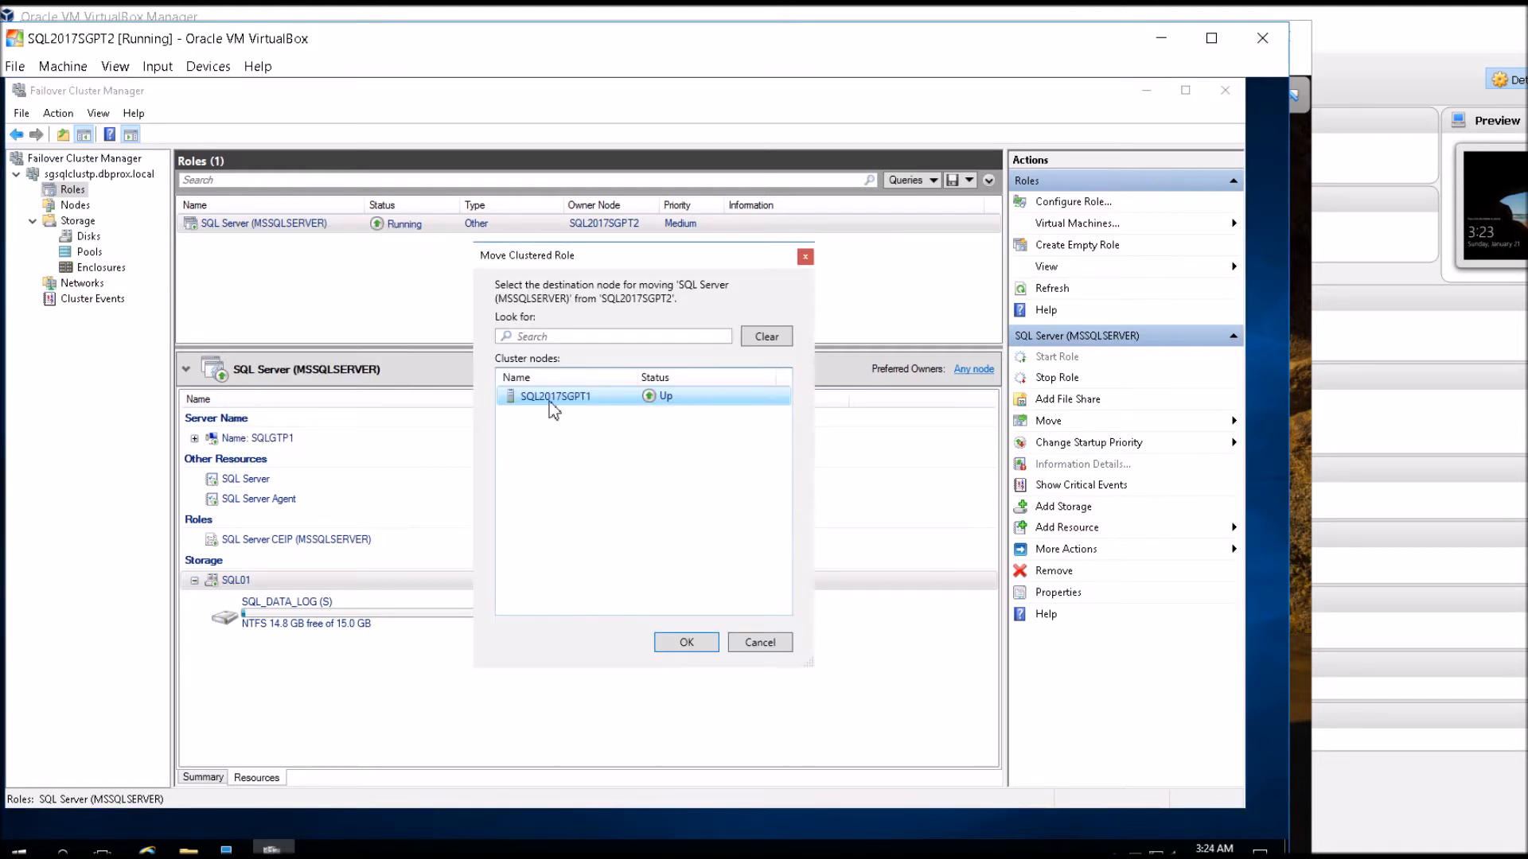
left_click(687, 642)
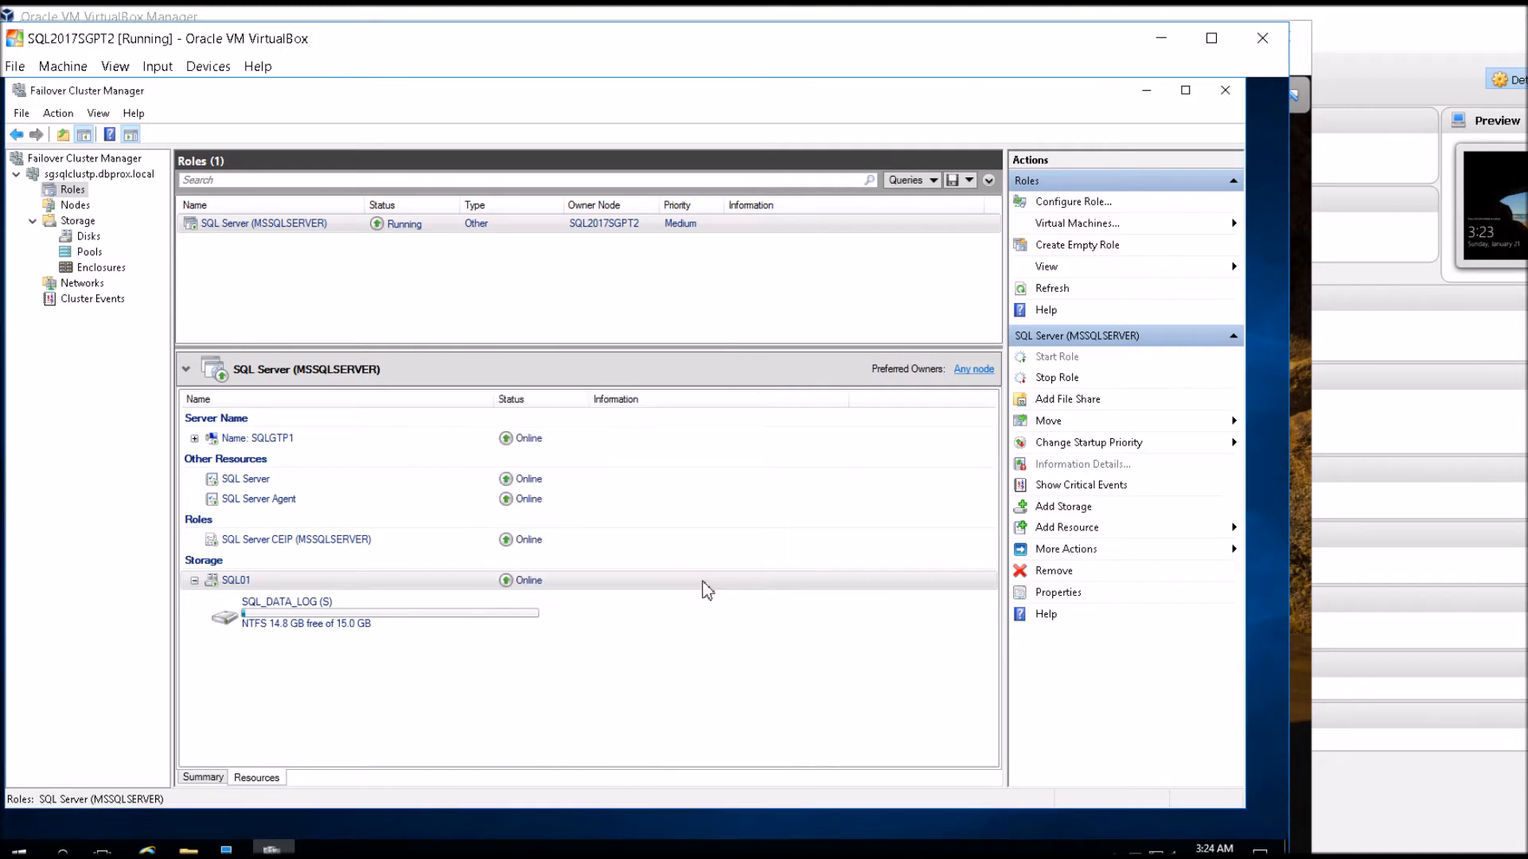
Check the owner node of the SQL01 cluster disk and the status of the SQL Server role's resources during the move.
left_click(86, 236)
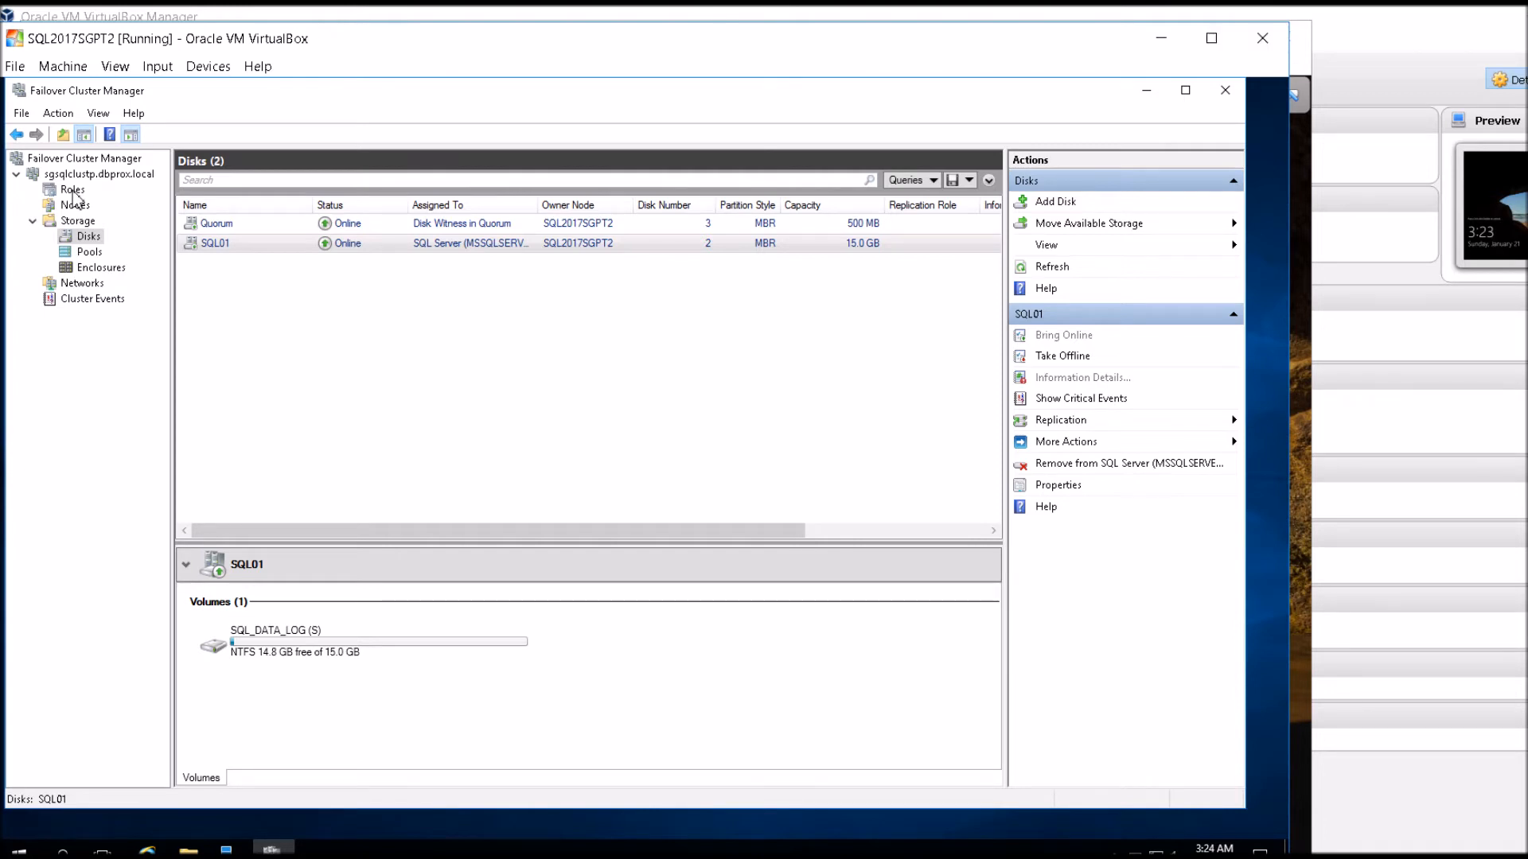
left_click(73, 190)
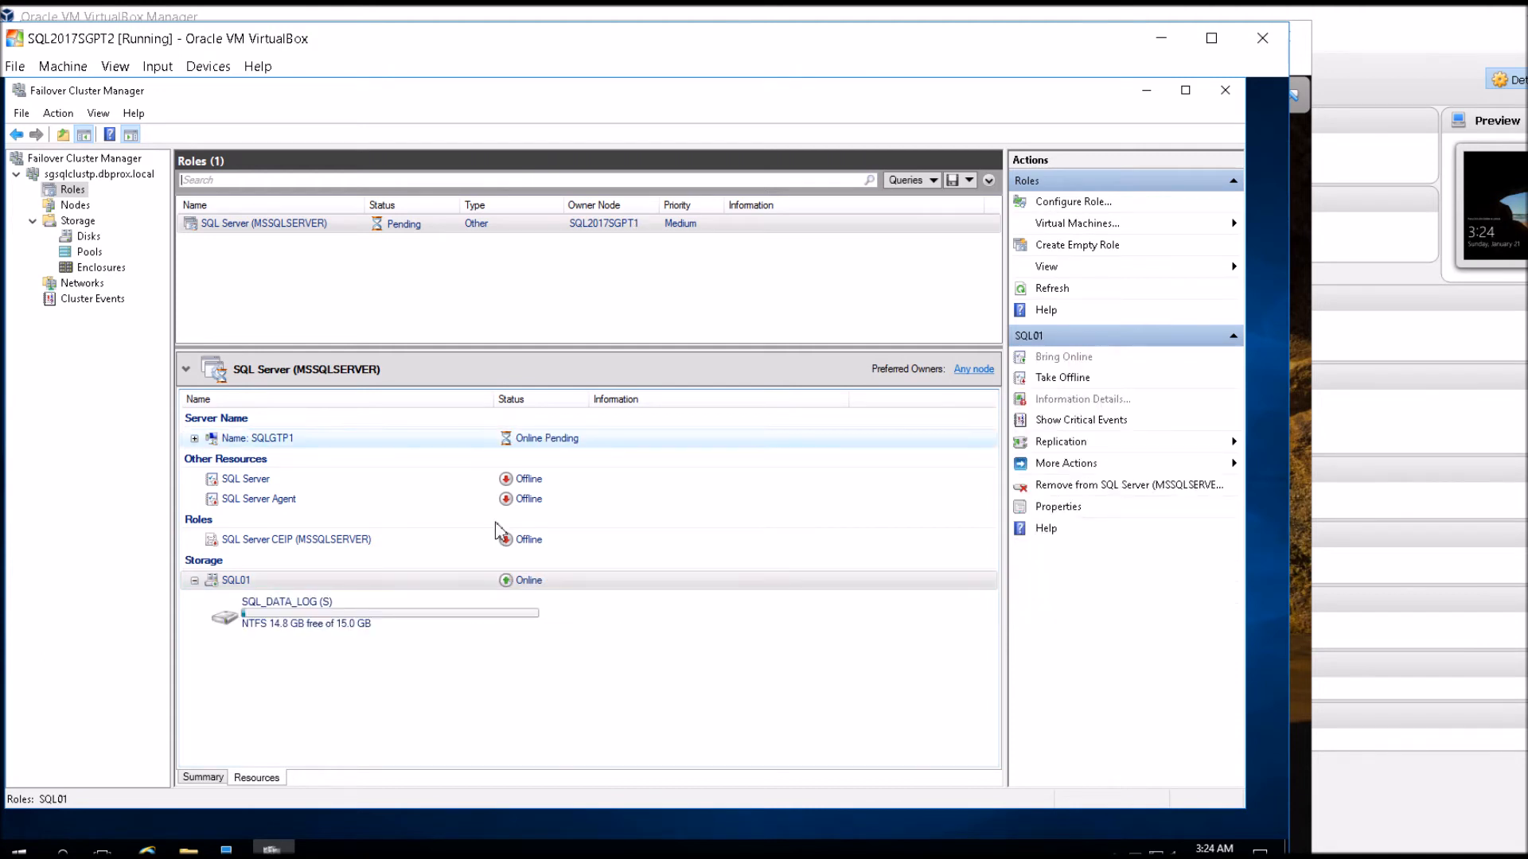
left_click(90, 239)
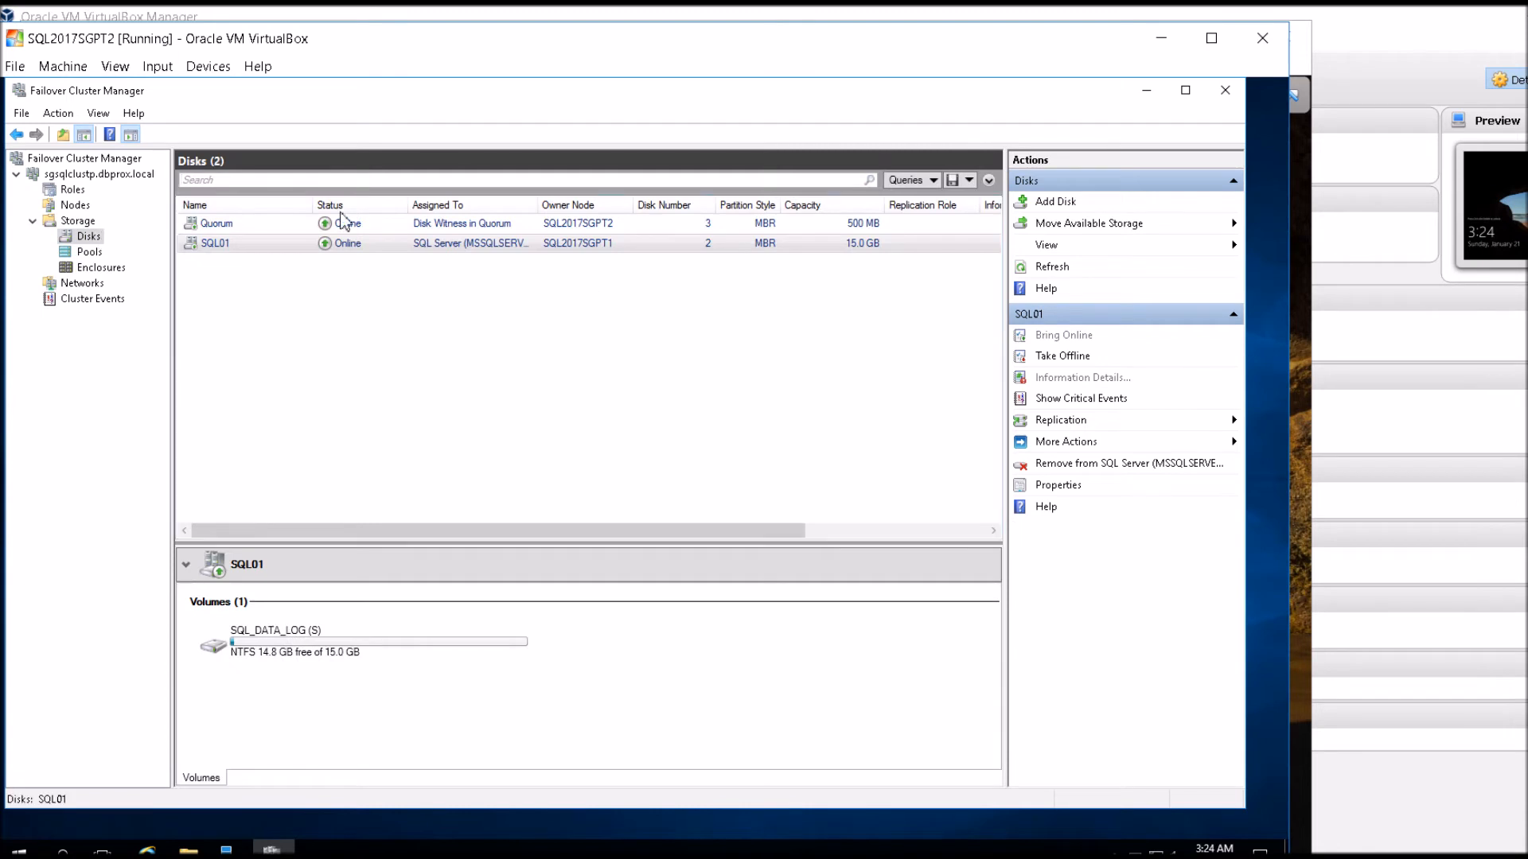
left_click(601, 247)
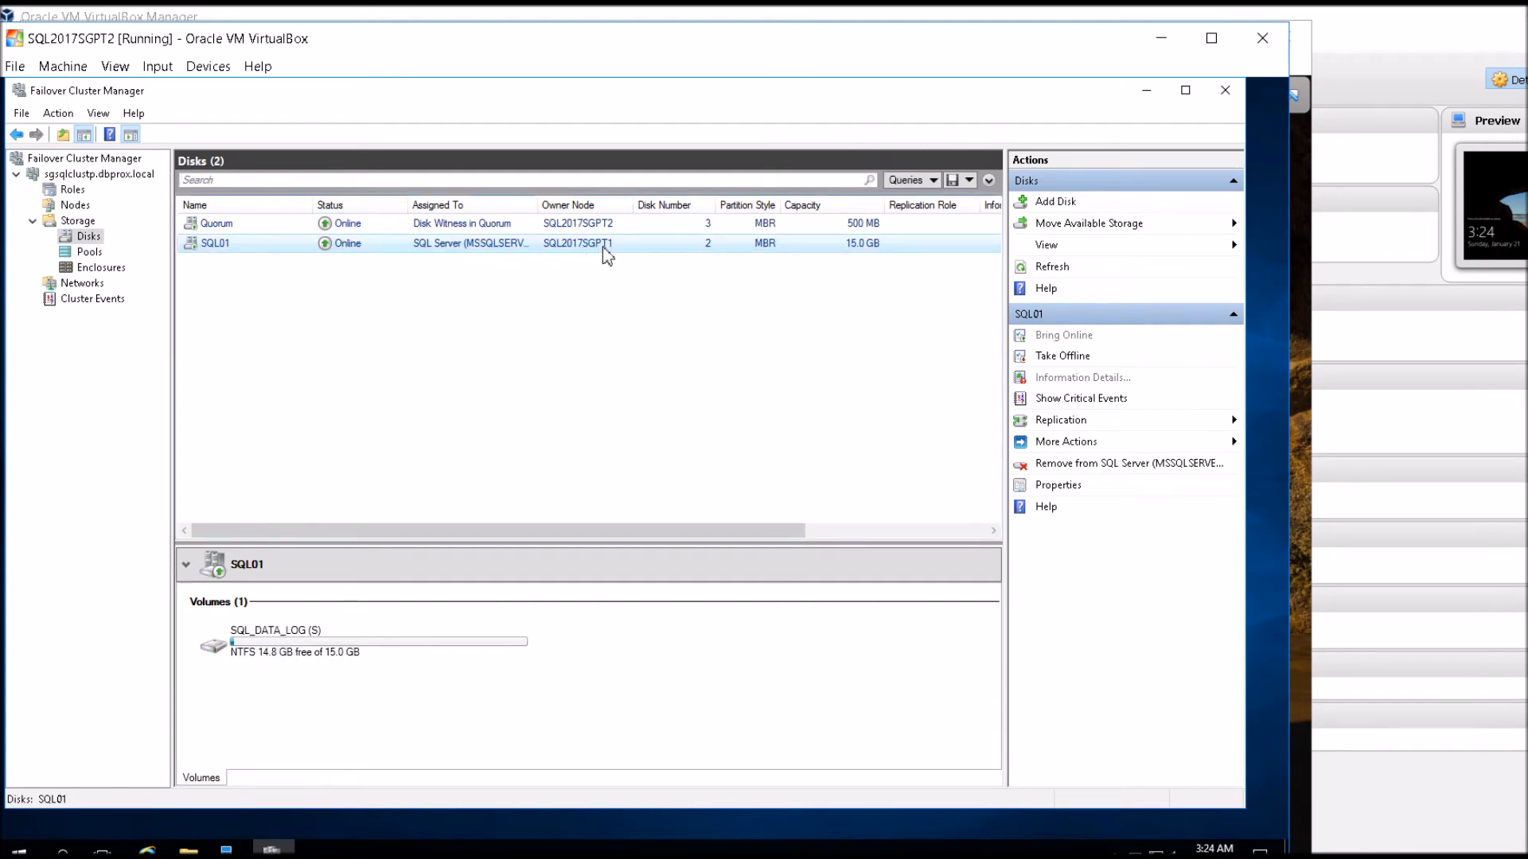
left_click(73, 189)
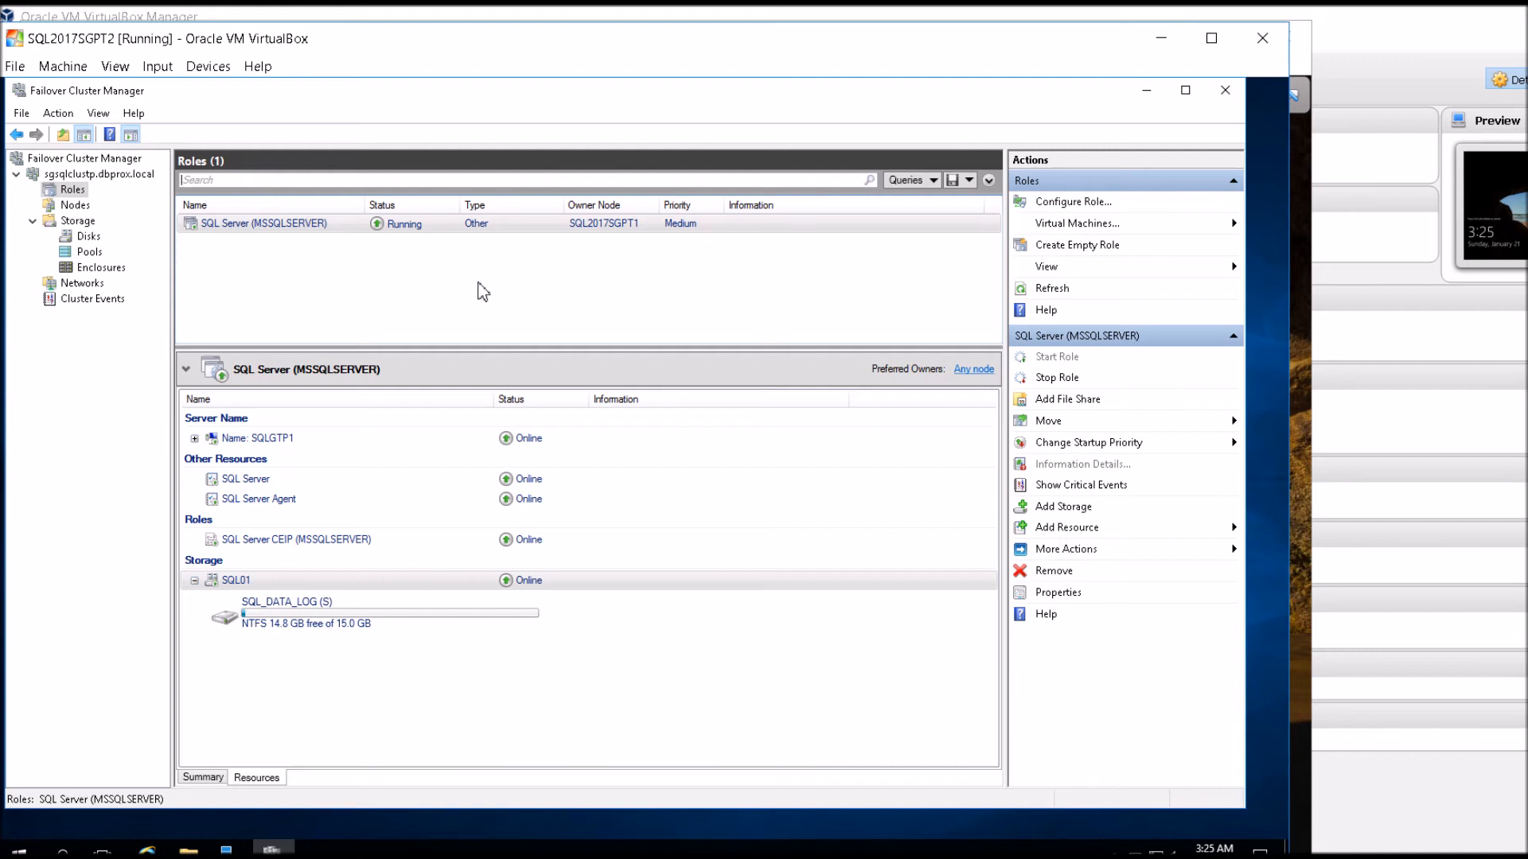
left_click(398, 443)
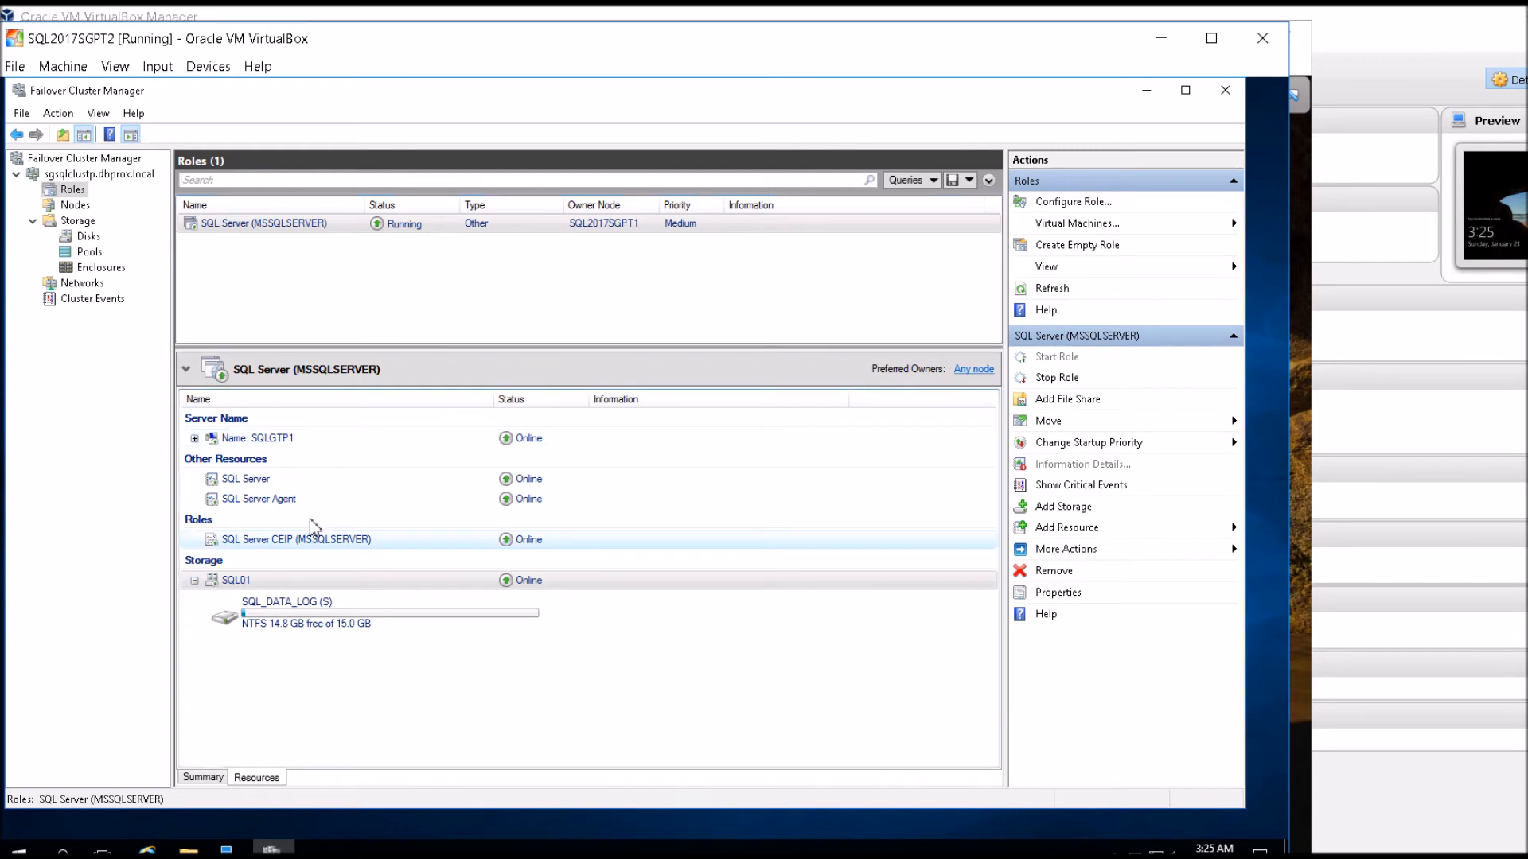
Switch to the SQL2017SGPT1 virtual machine, unlock it with the administrator account password, and dismiss the mouse pointer integration notice.
left_click(272, 850)
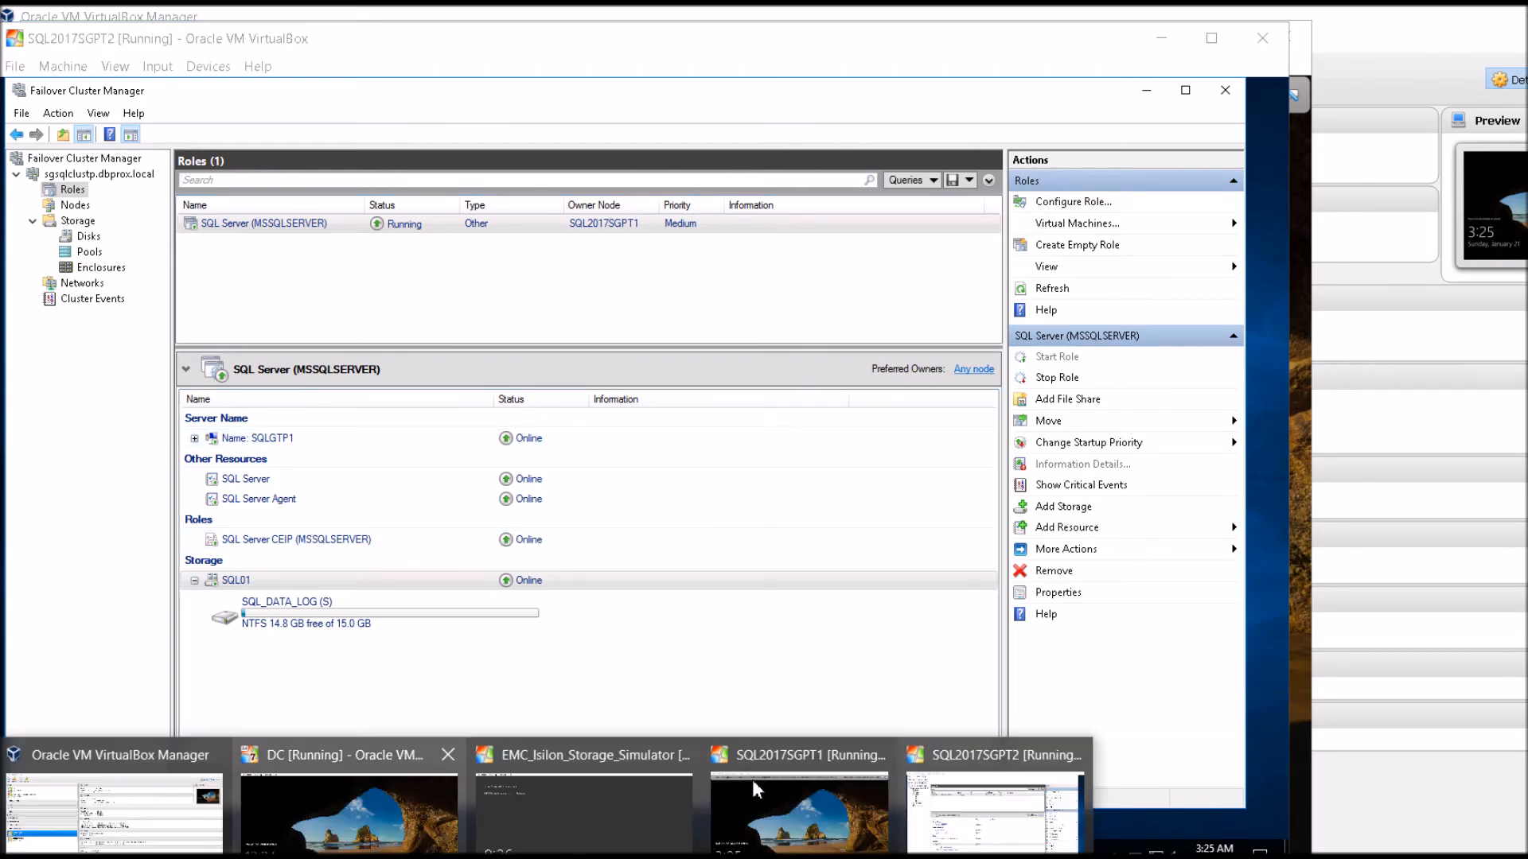
left_click(800, 804)
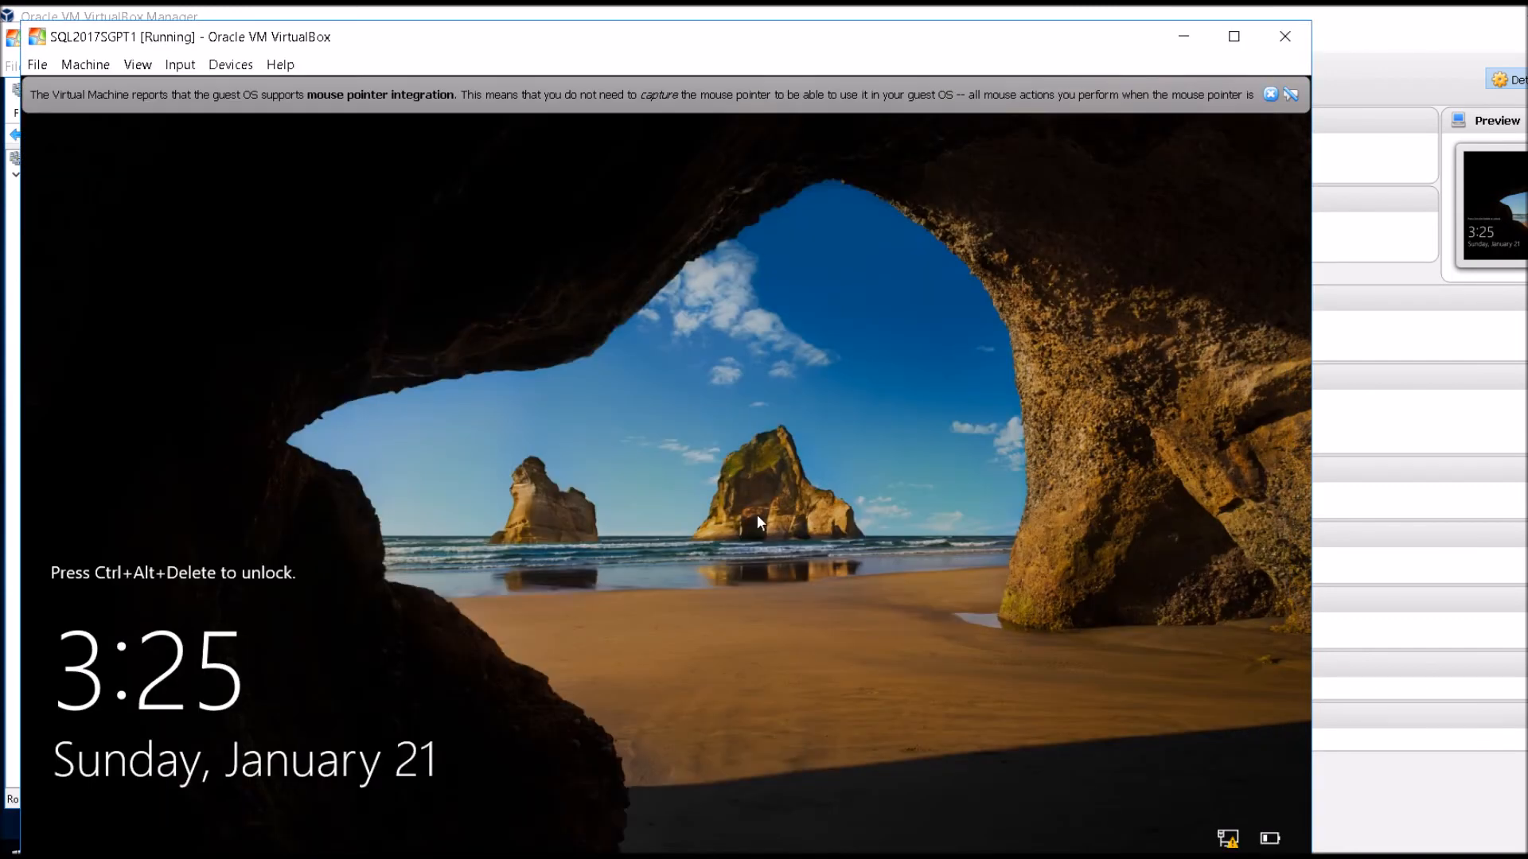
key("ctrl+alt+Delete")
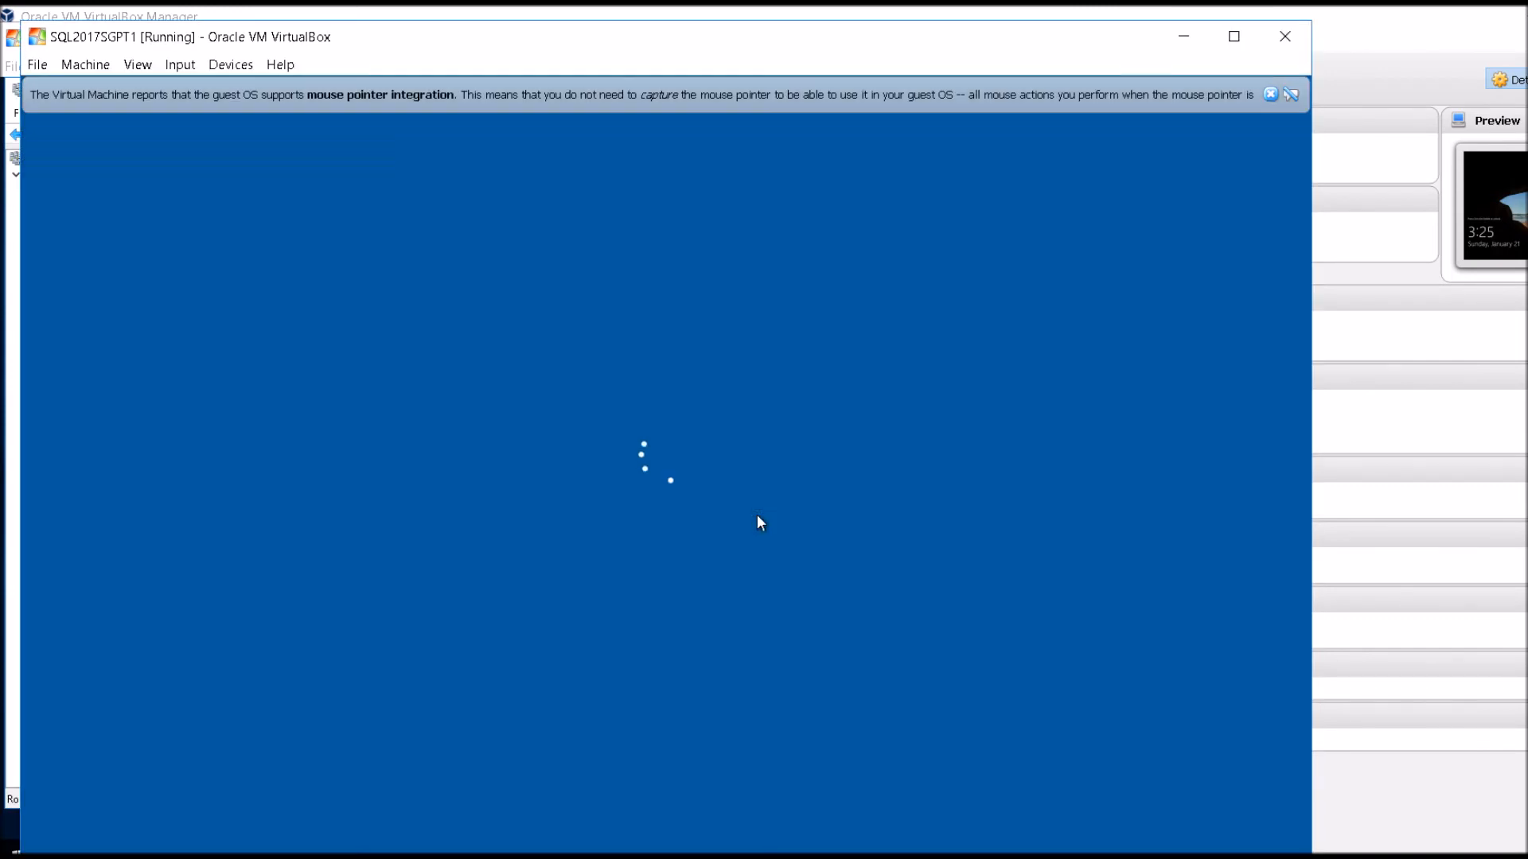
type("•••••••••••••")
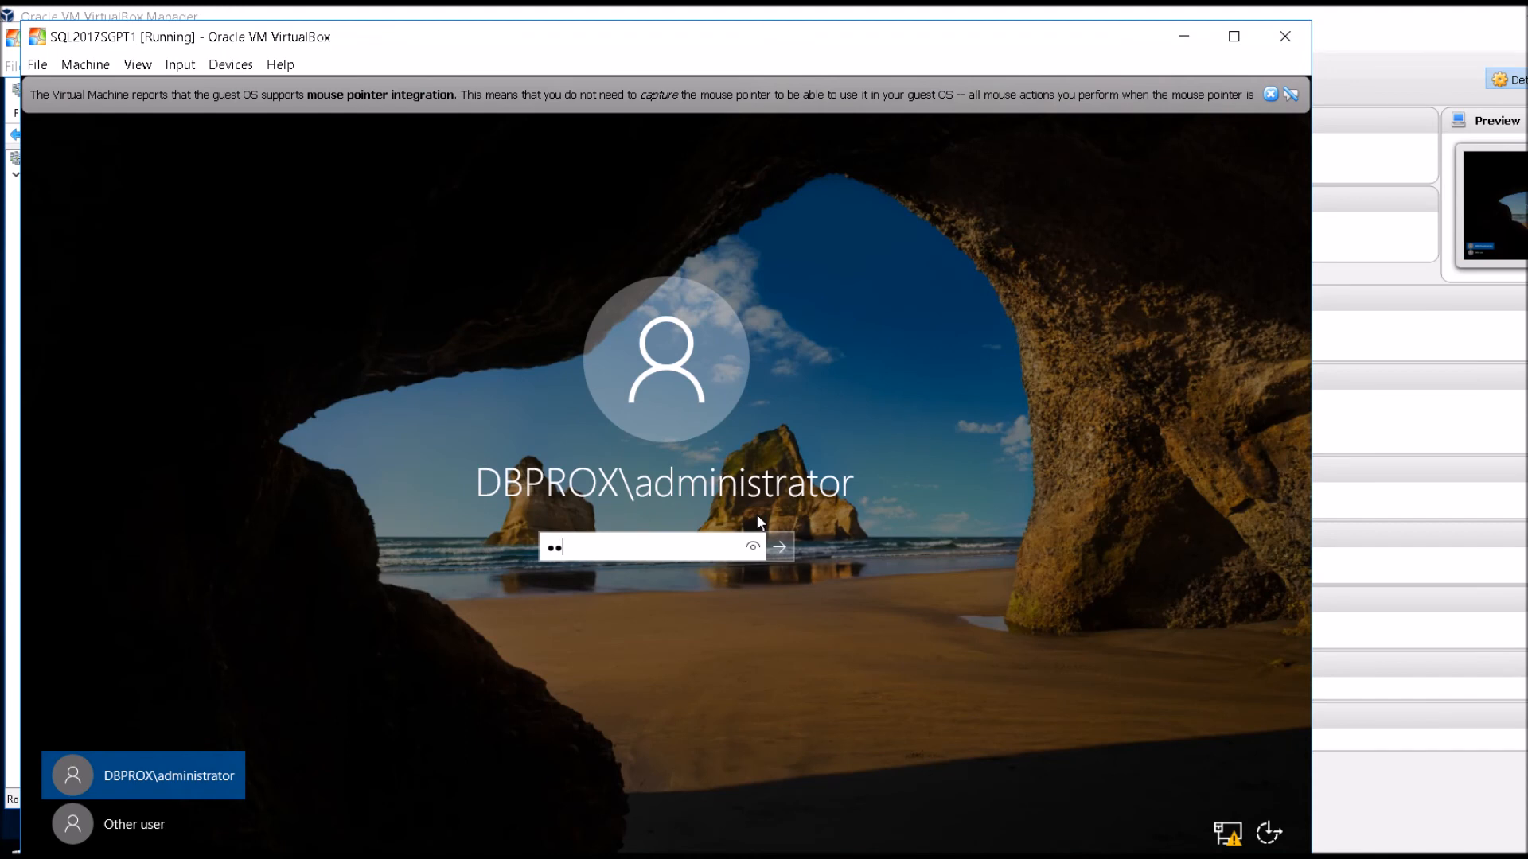
type("••")
key("Return")
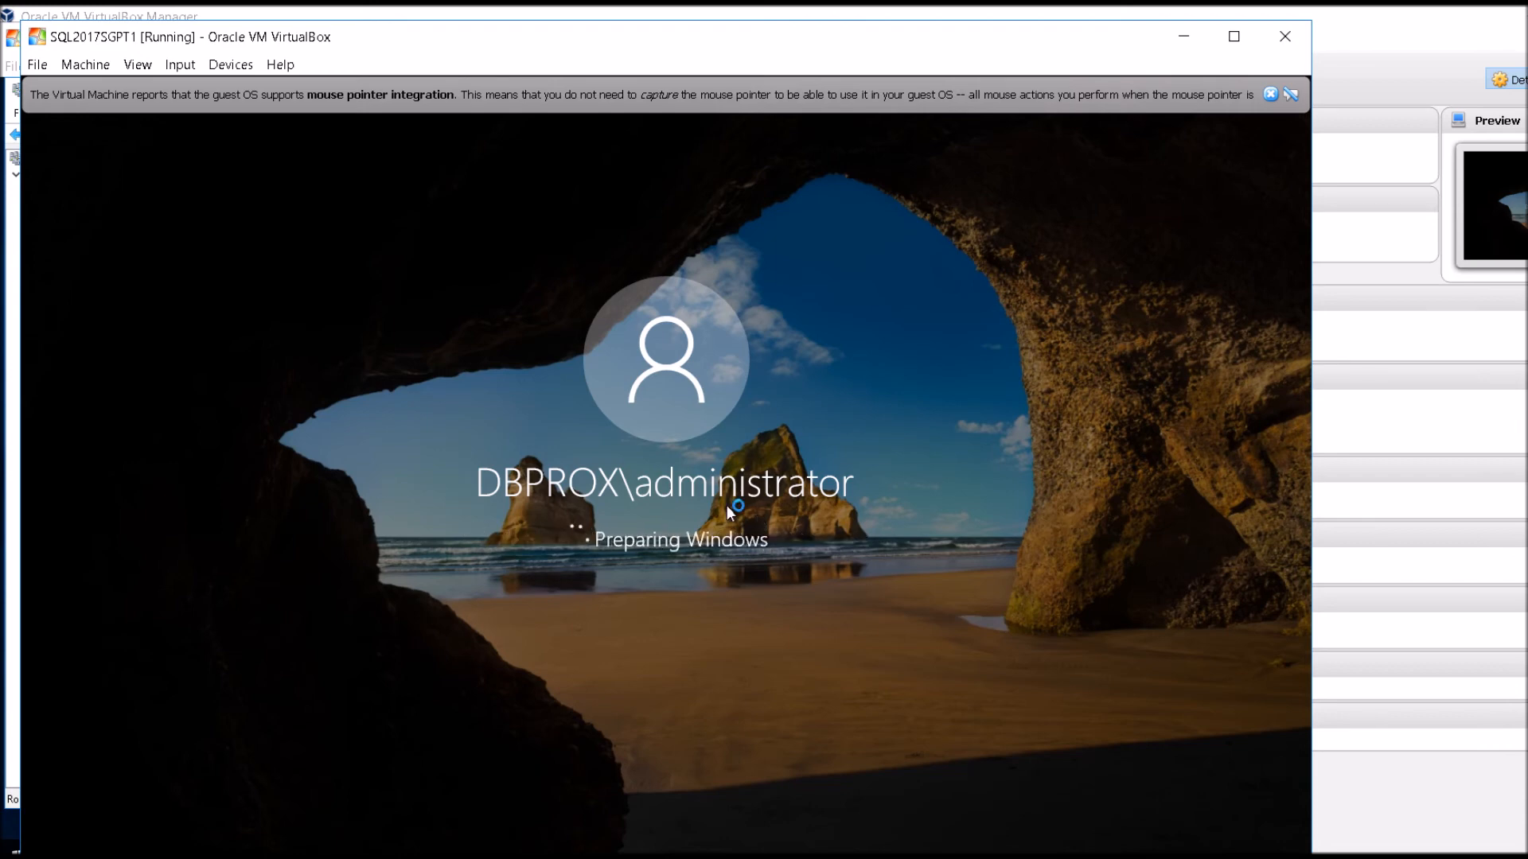
left_click(1271, 94)
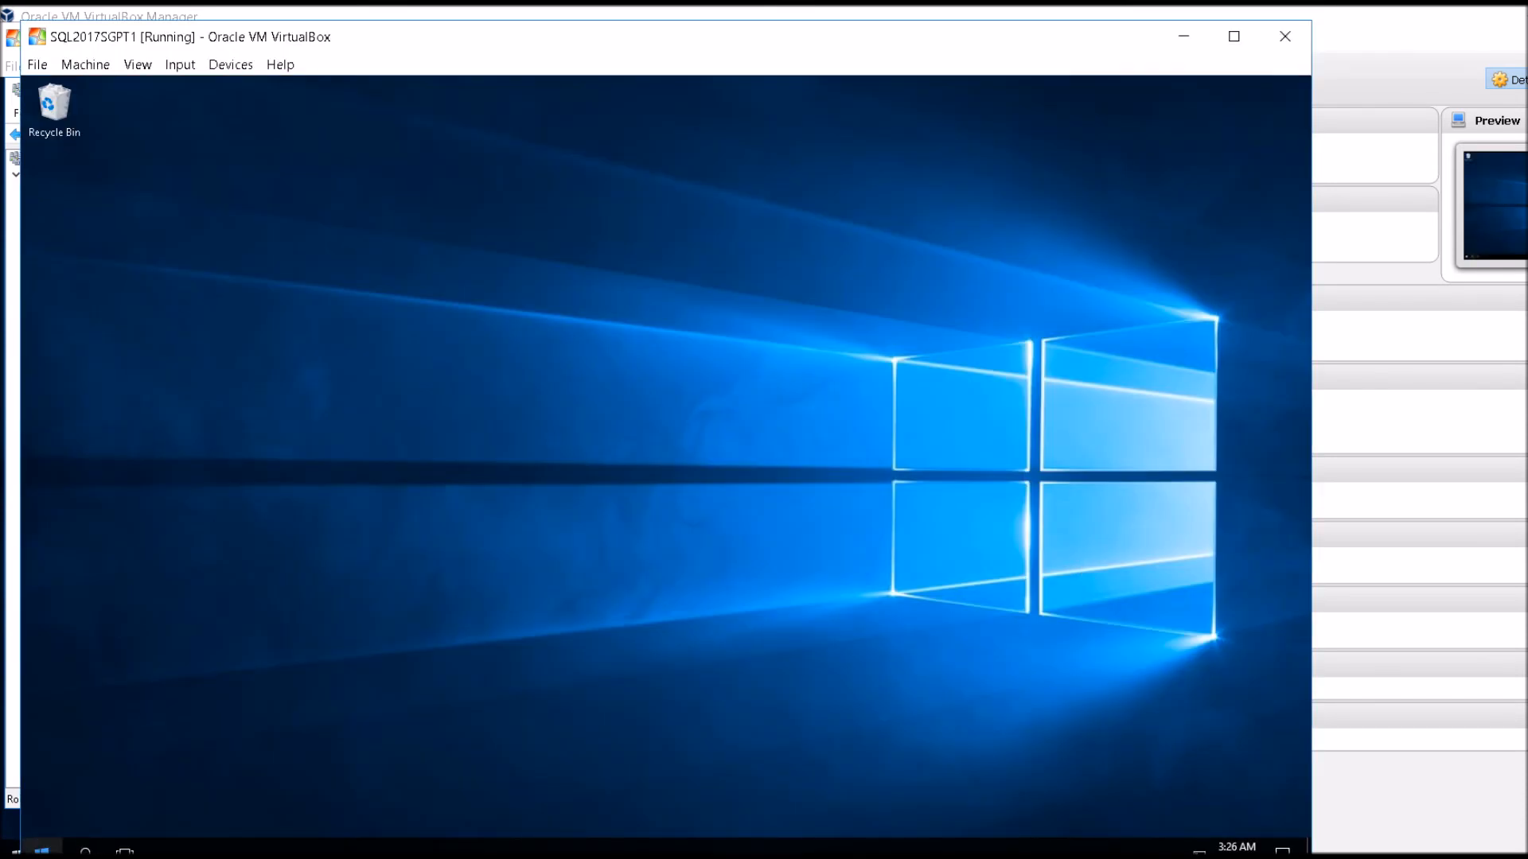
Shut down Windows on the SQL2017SGPT1 node to simulate a node failure.
left_click(48, 850)
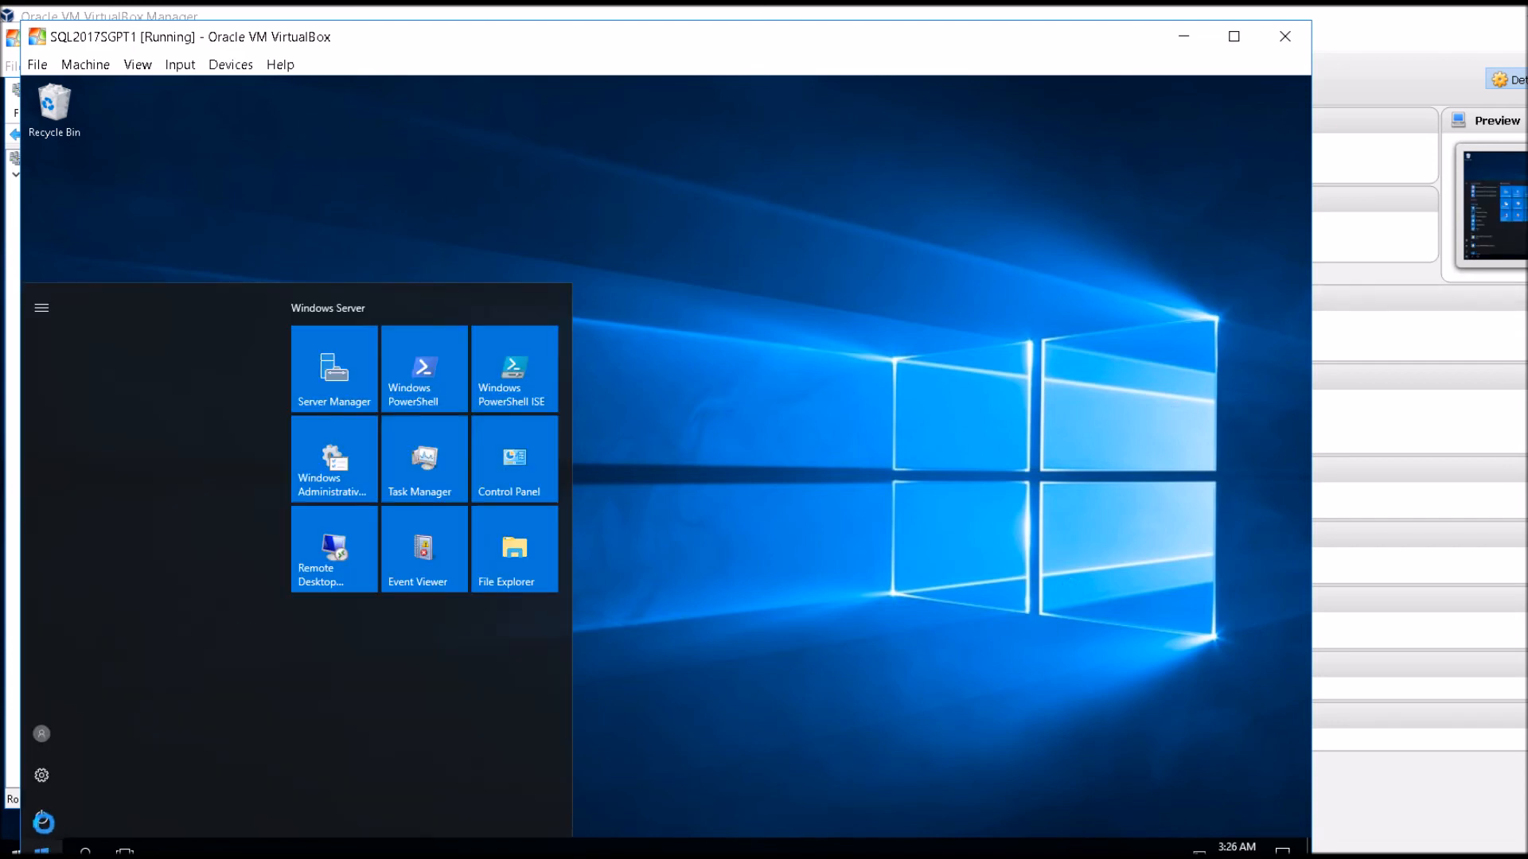
left_click(42, 820)
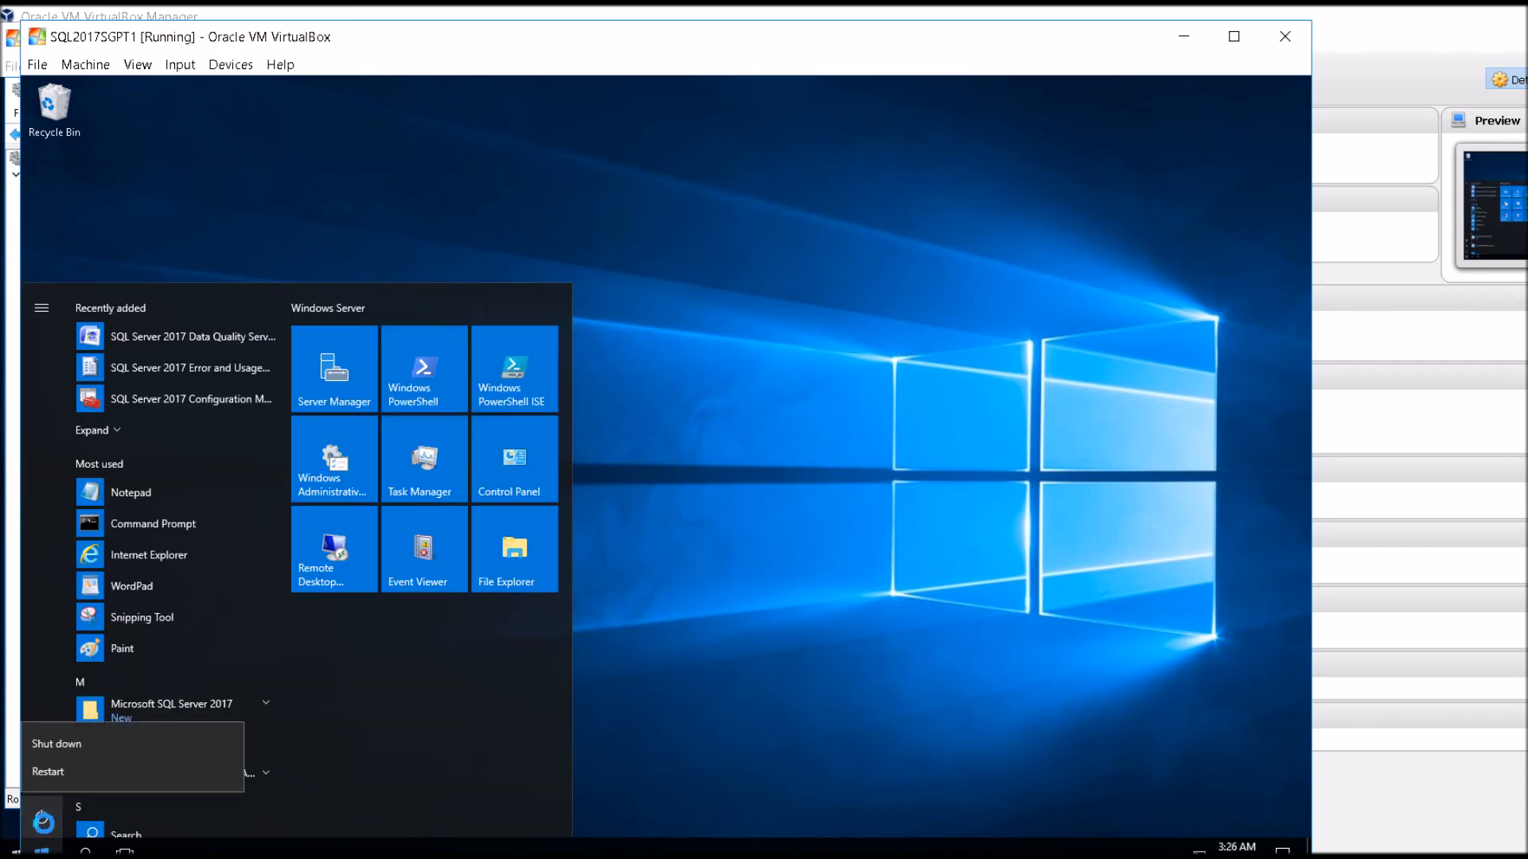
left_click(76, 755)
left_click(273, 777)
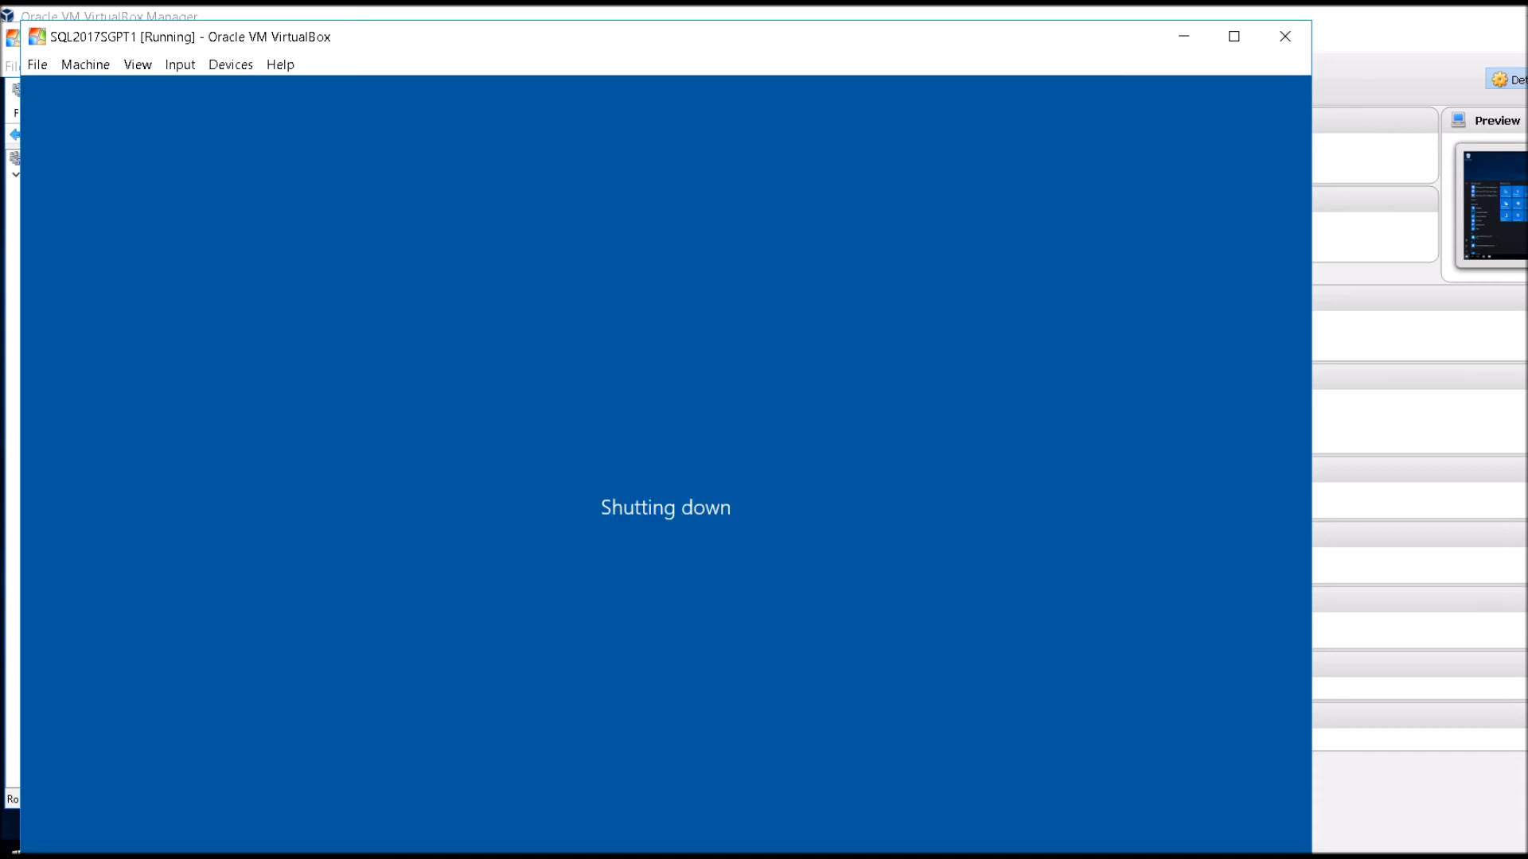
Return to the SQL2017SGPT2 virtual machine and check the cluster nodes' status and the SQL Server role's owner node.
left_click(478, 857)
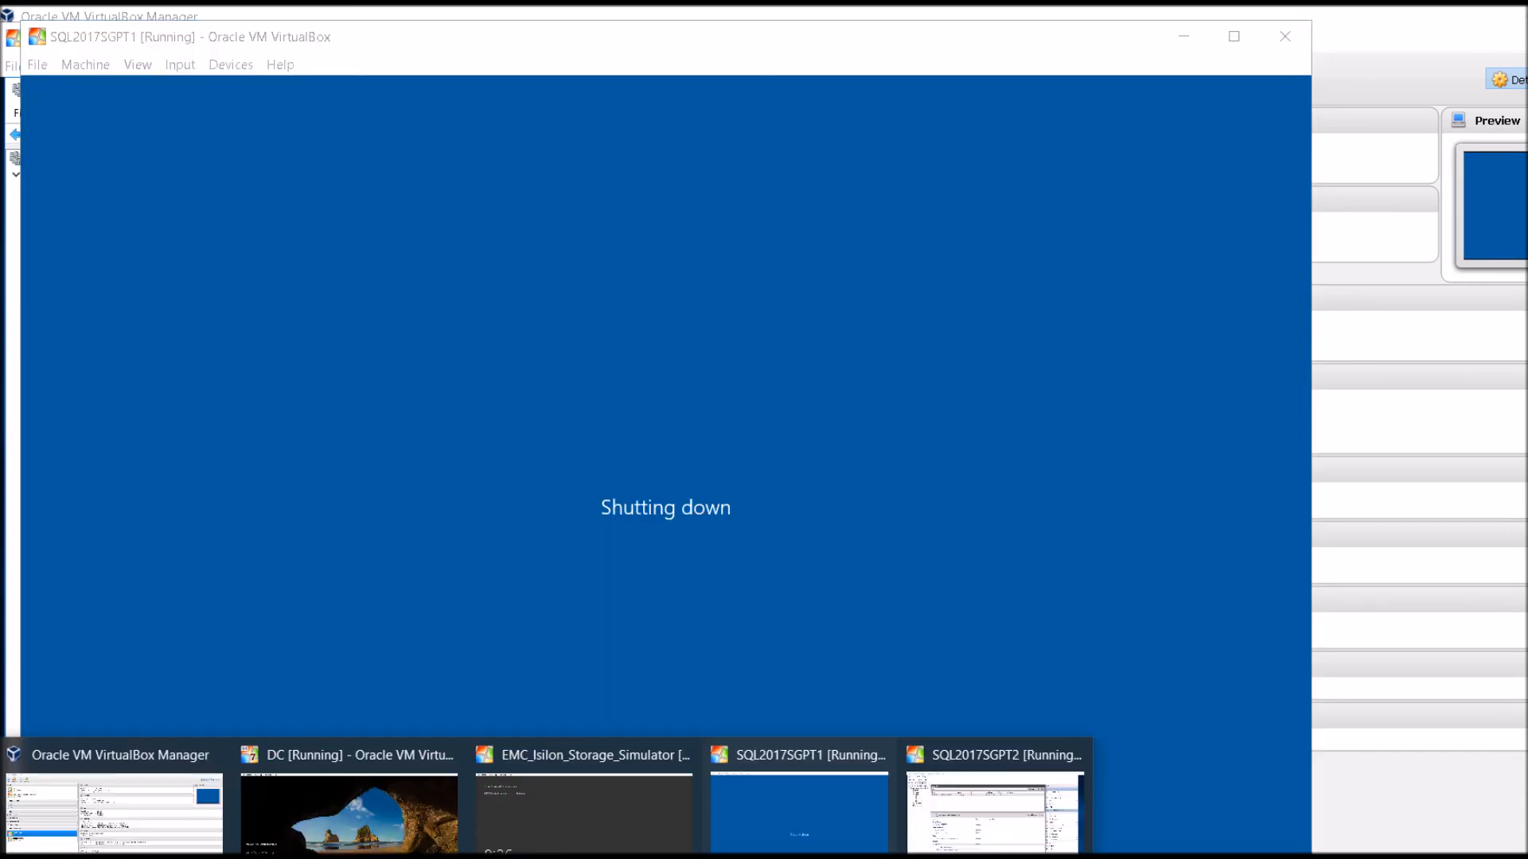
left_click(994, 811)
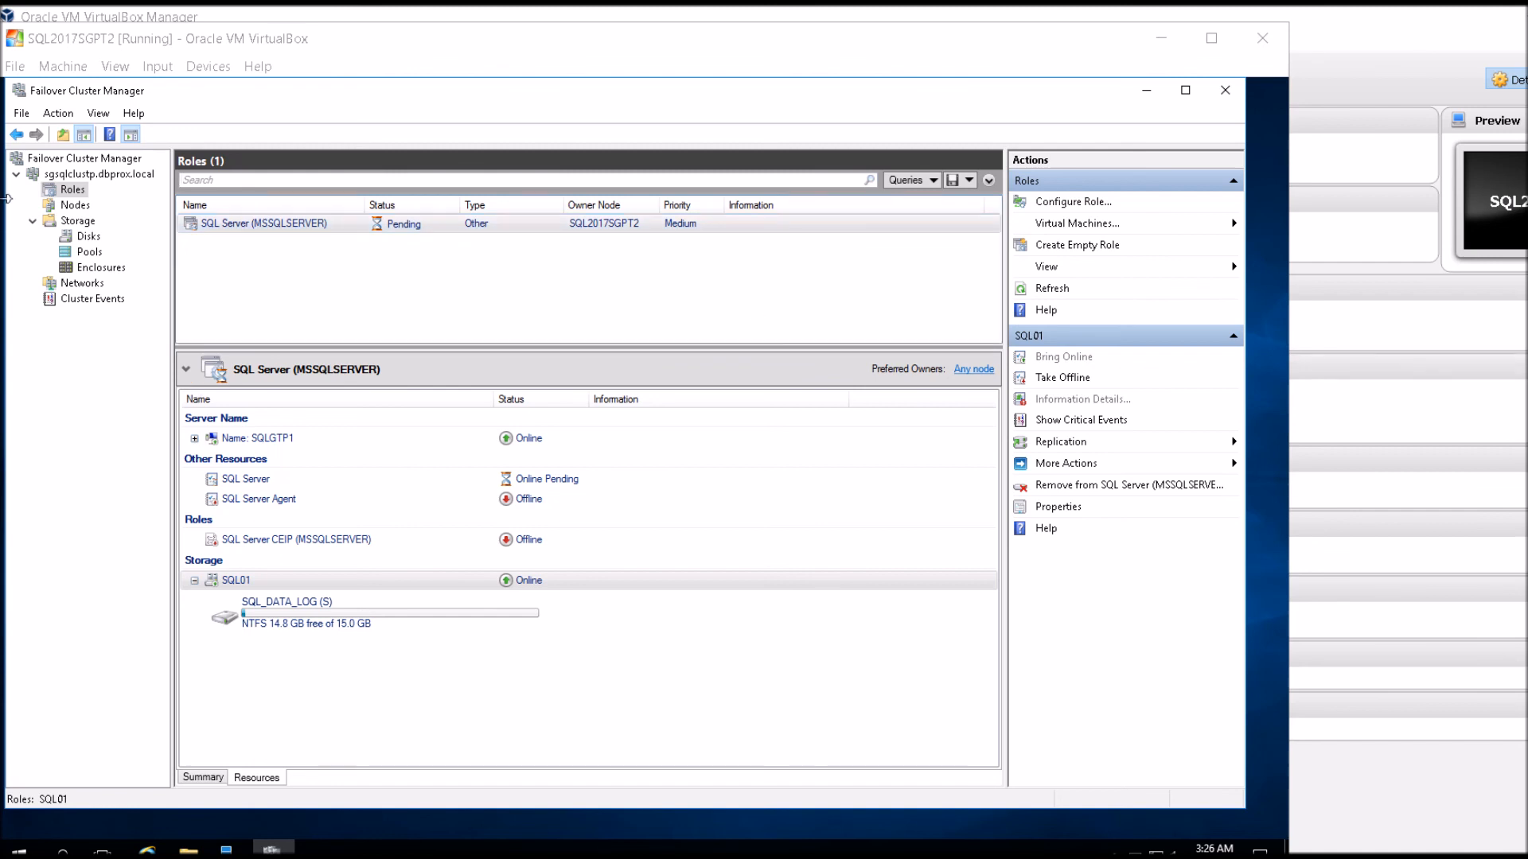
left_click(75, 206)
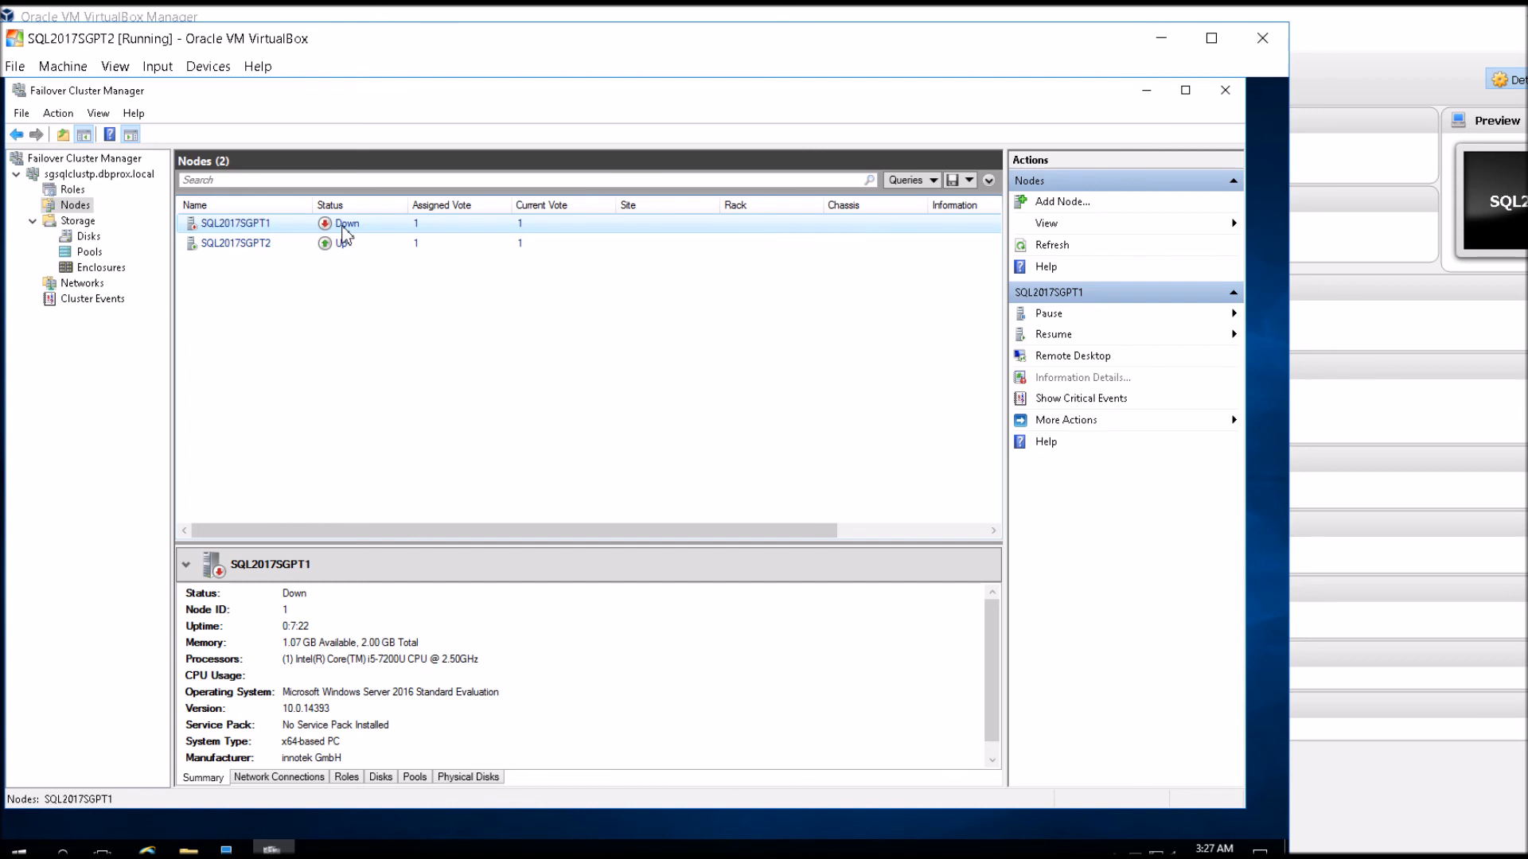
left_click(74, 191)
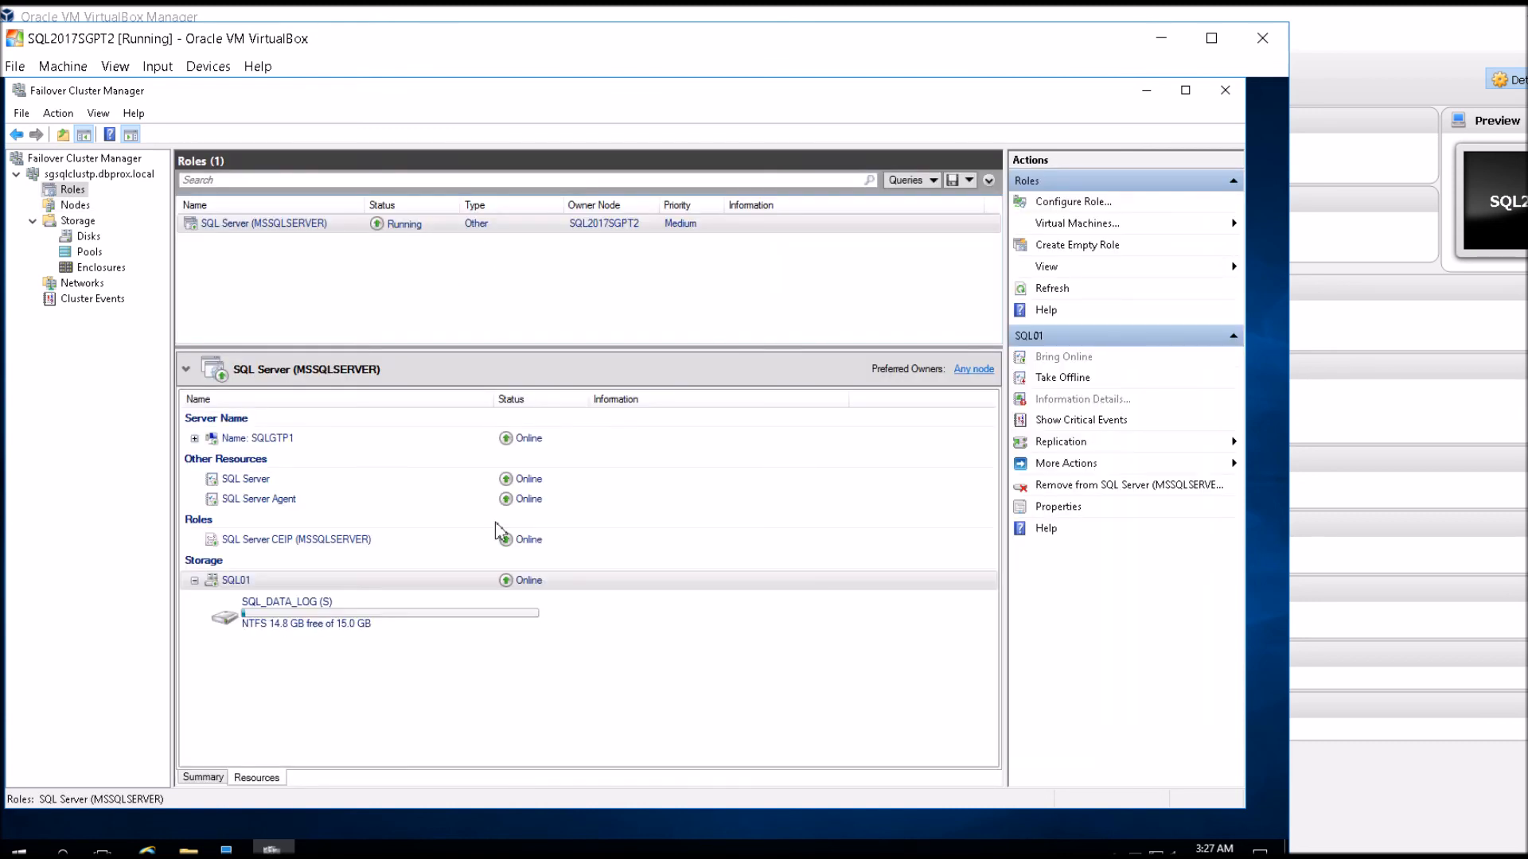
left_click(621, 228)
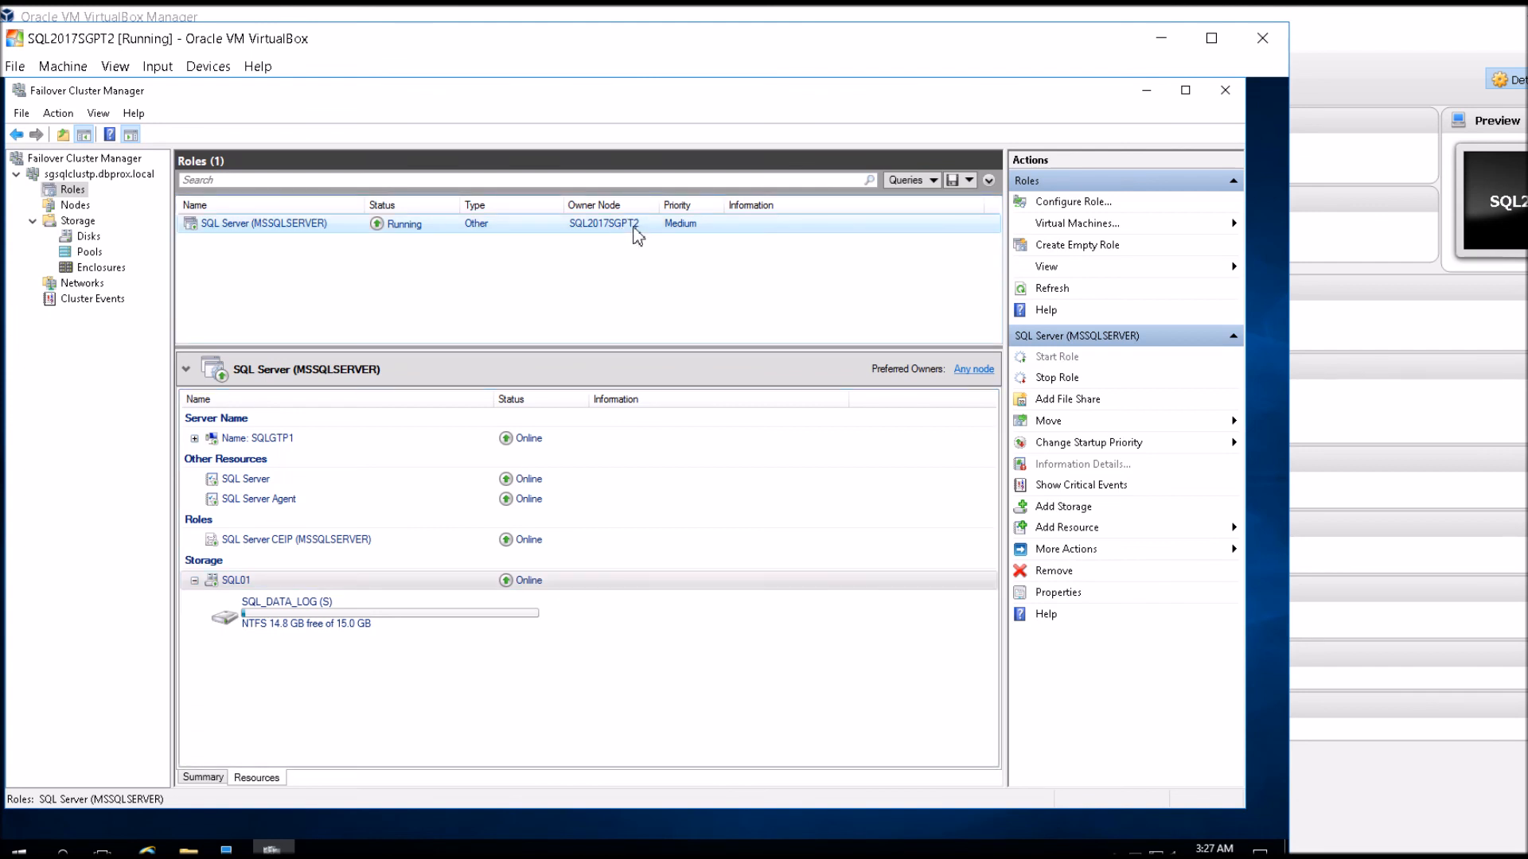